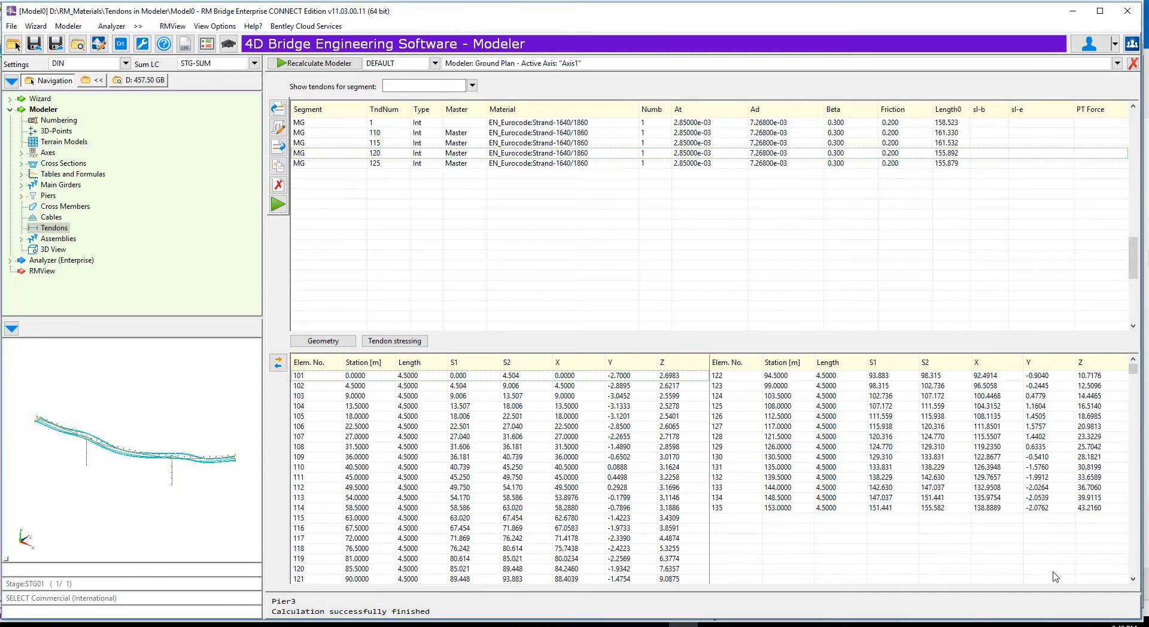
- Set the radius of the circular arc in Axis1's ground plan list to 150 m
click(1132, 64)
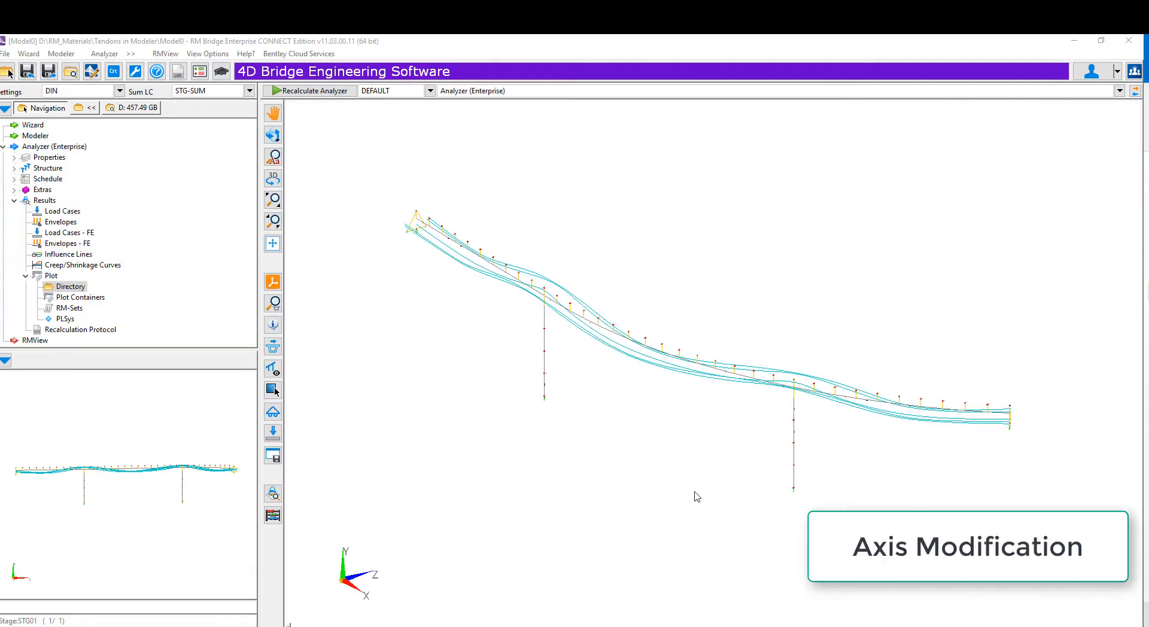
click(37, 136)
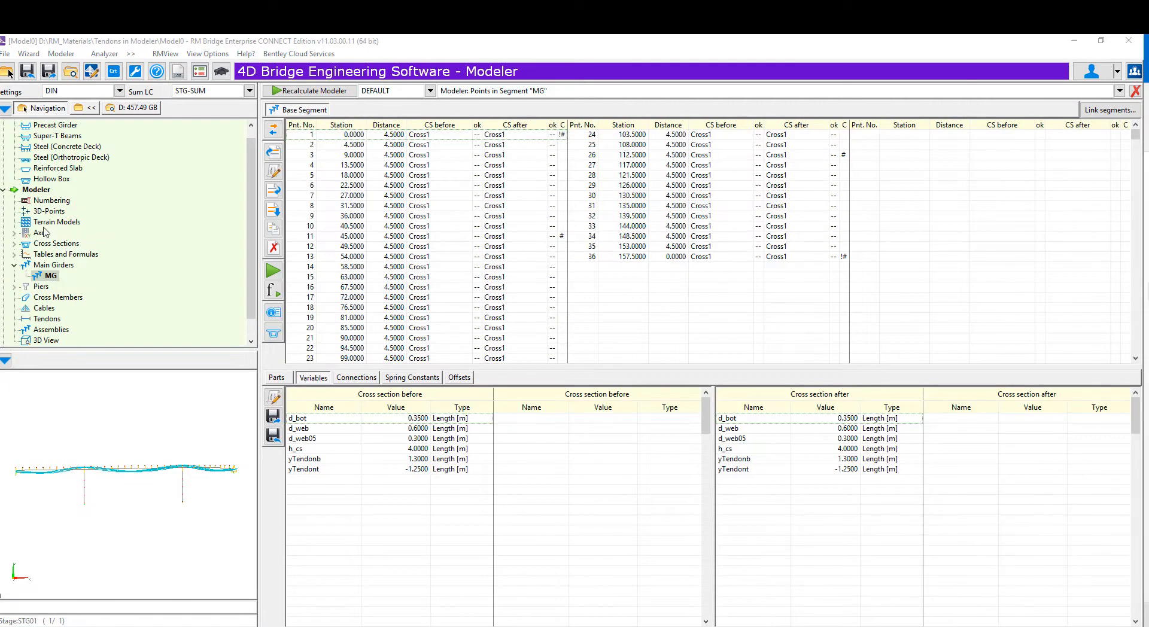
click(40, 232)
click(53, 243)
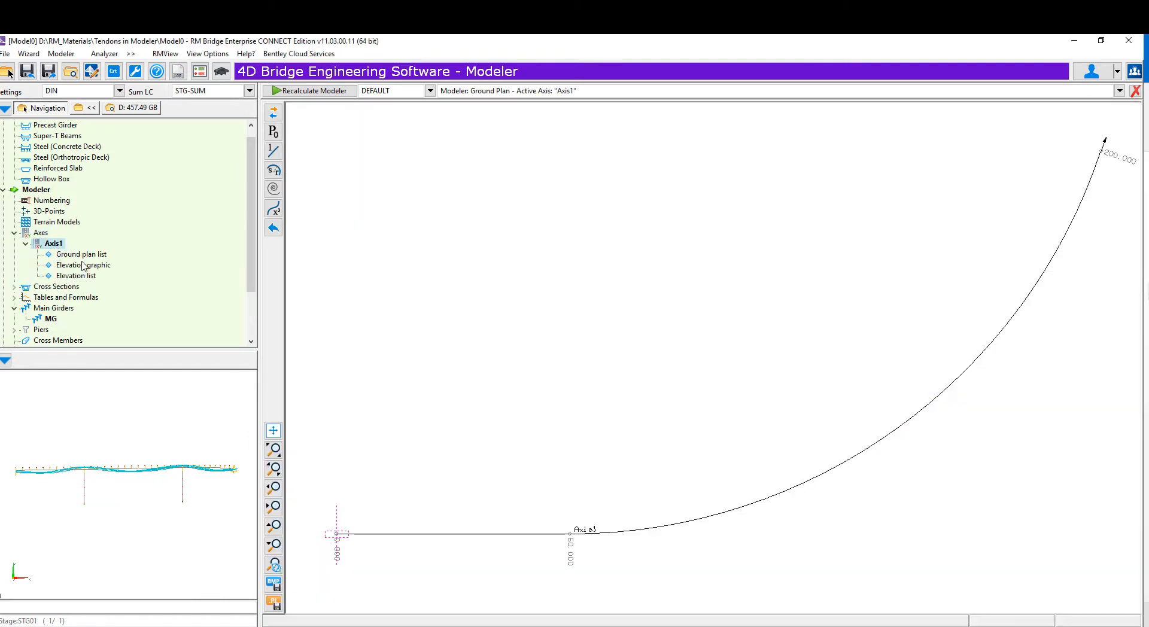
click(82, 256)
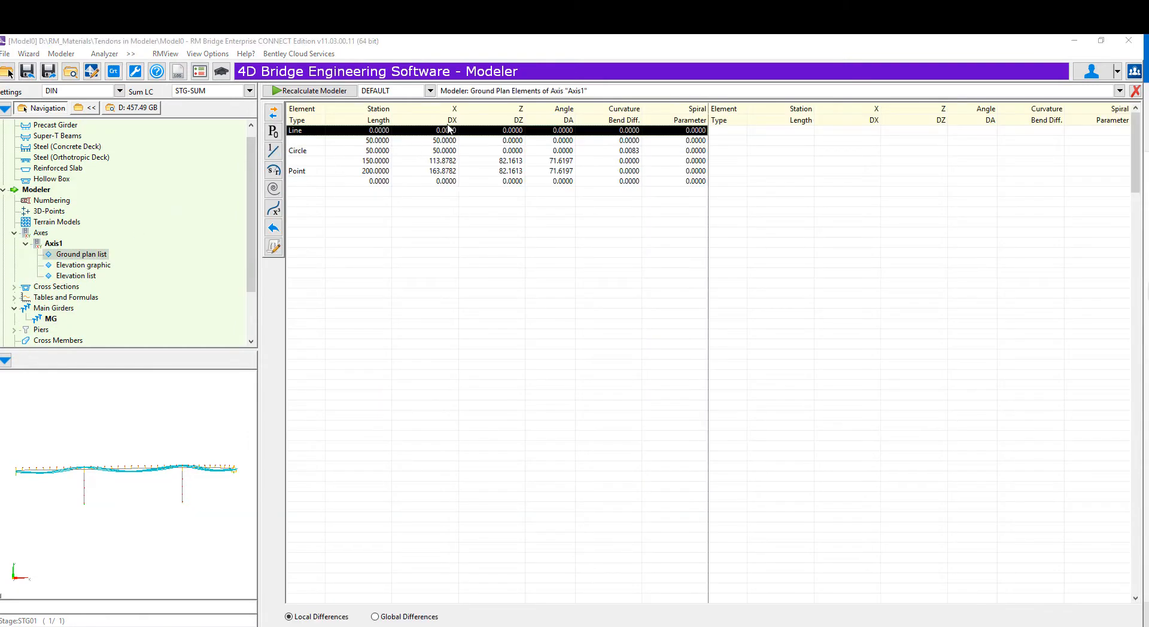
double_click(322, 151)
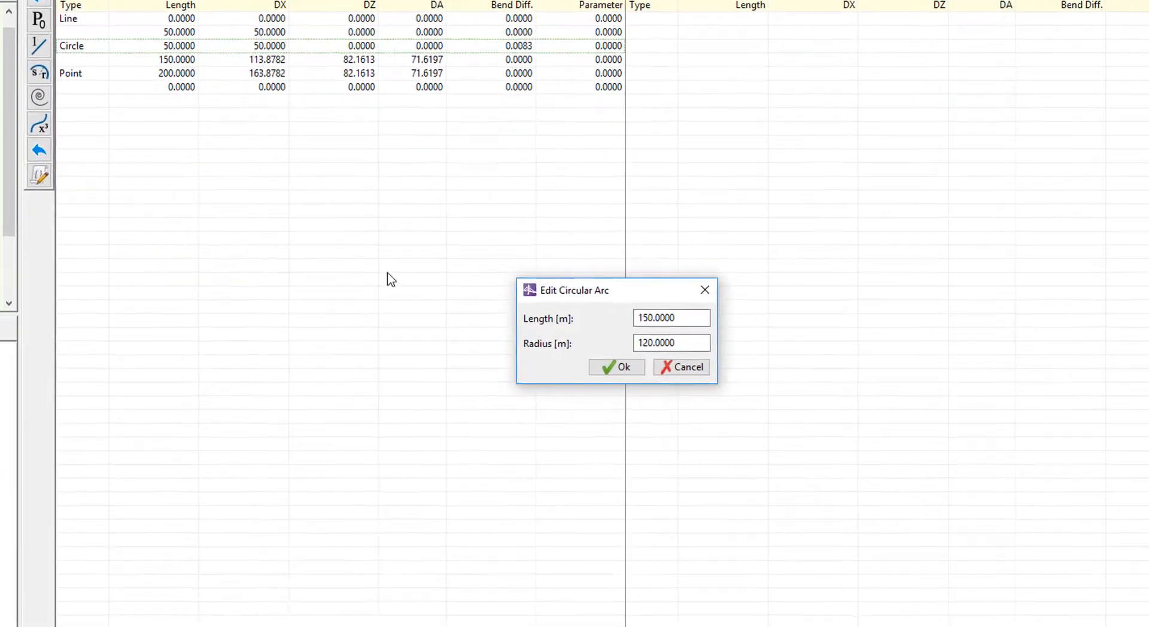
drag(690, 343, 569, 334)
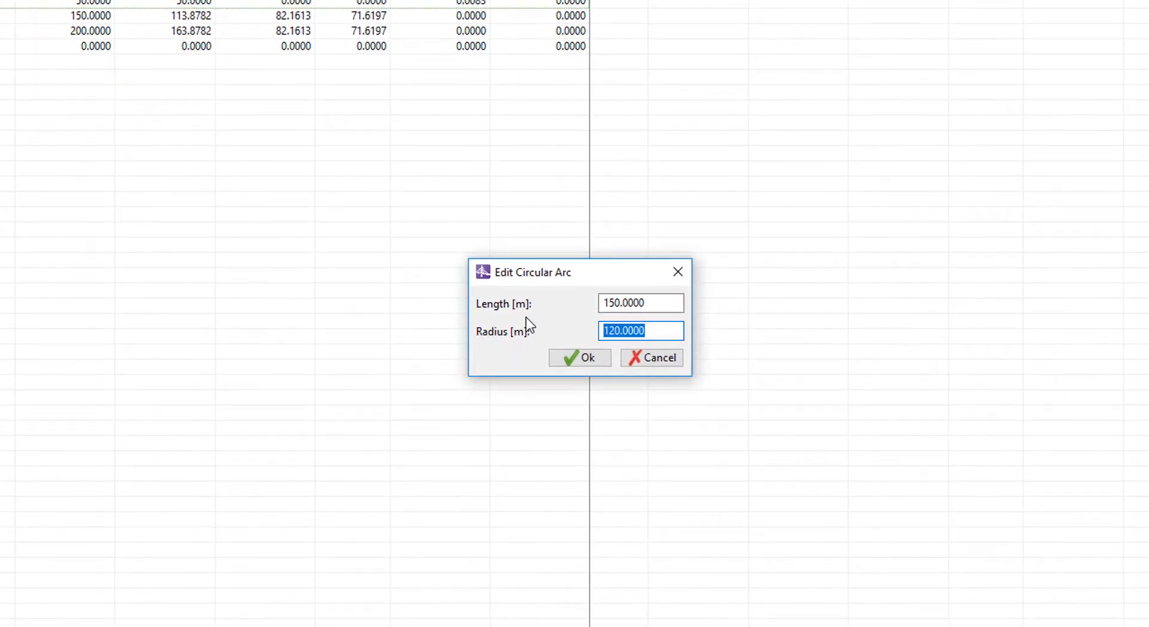
text(150)
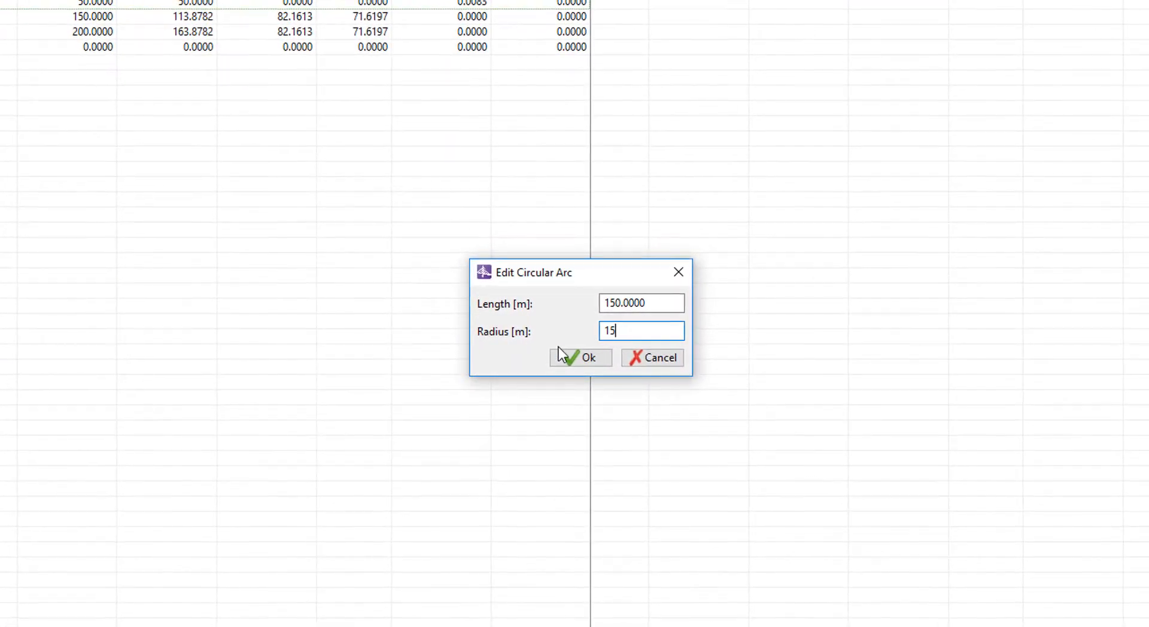
click(579, 357)
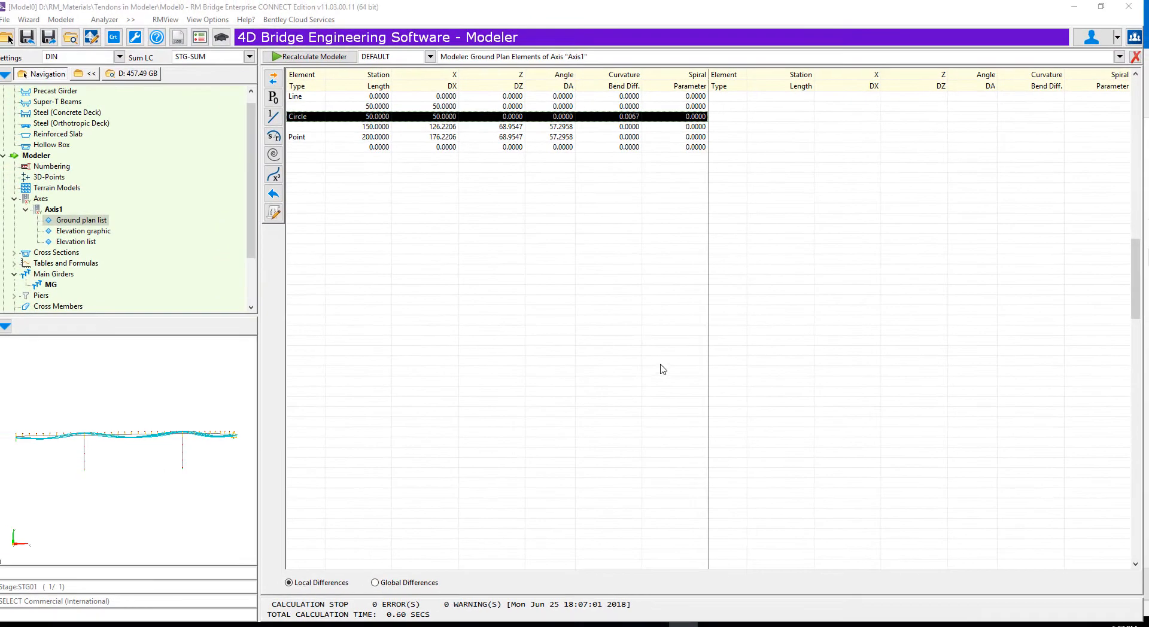
- Set the starting slope of the first straight line in Axis1's elevation list to 2 % and recalculate the Modeler project
click(74, 242)
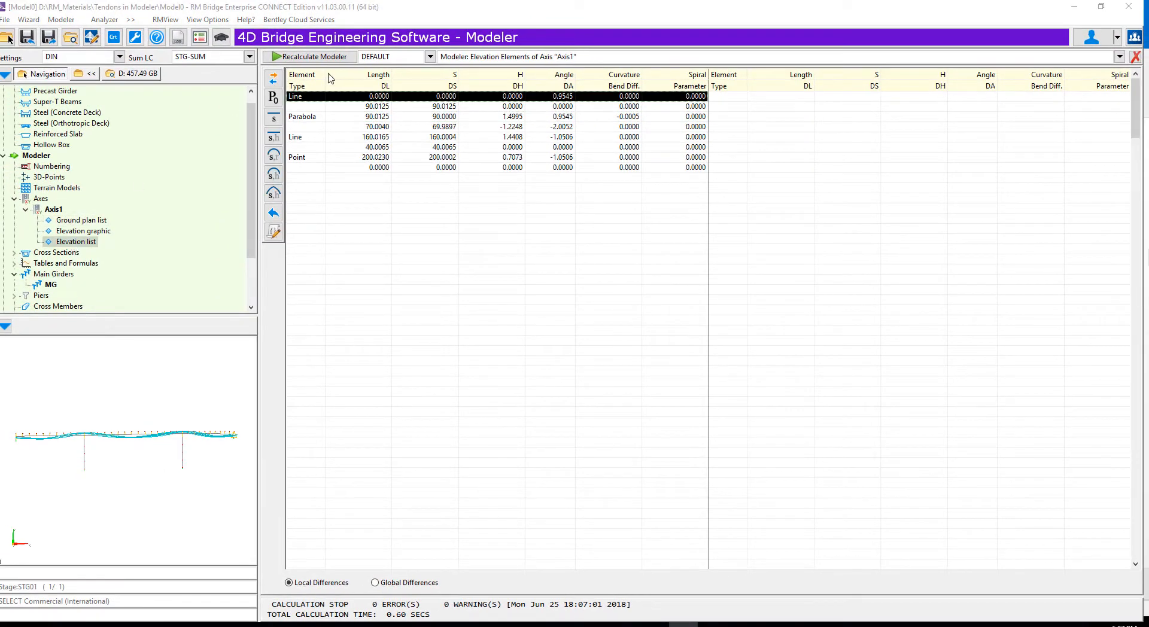
click(273, 232)
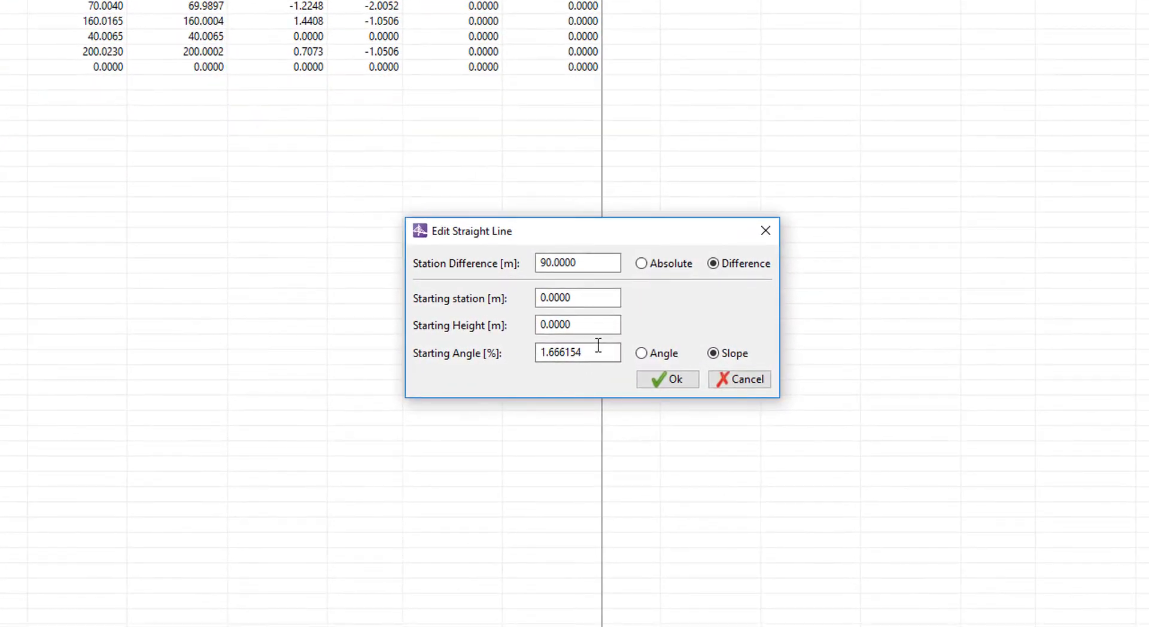
drag(621, 352, 453, 338)
text(2)
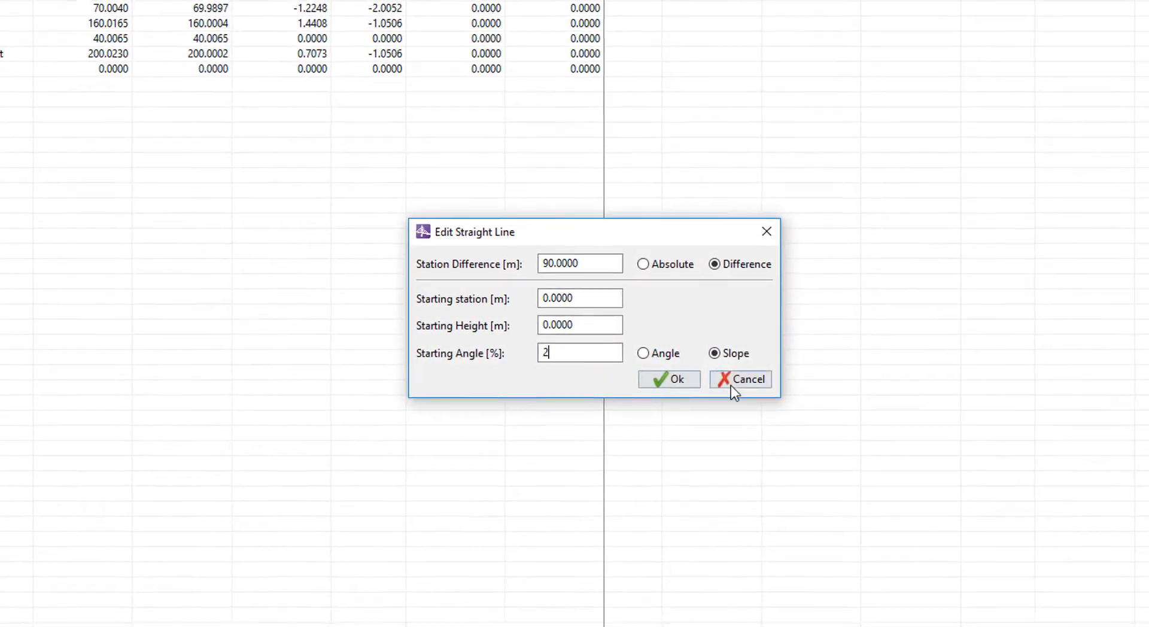
click(667, 379)
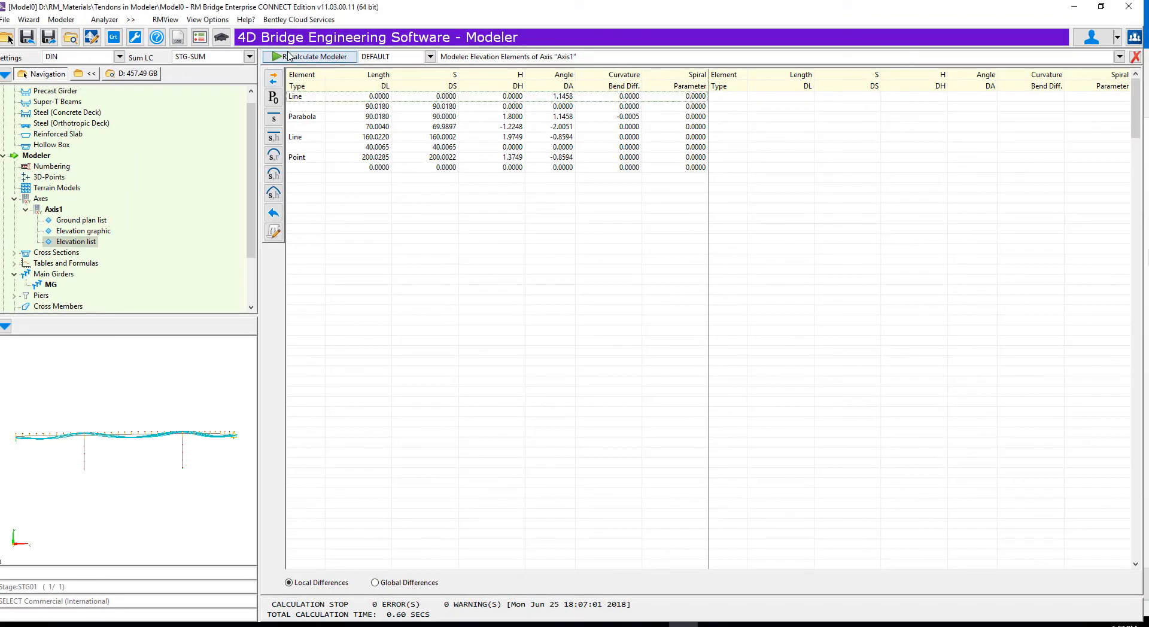
click(246, 22)
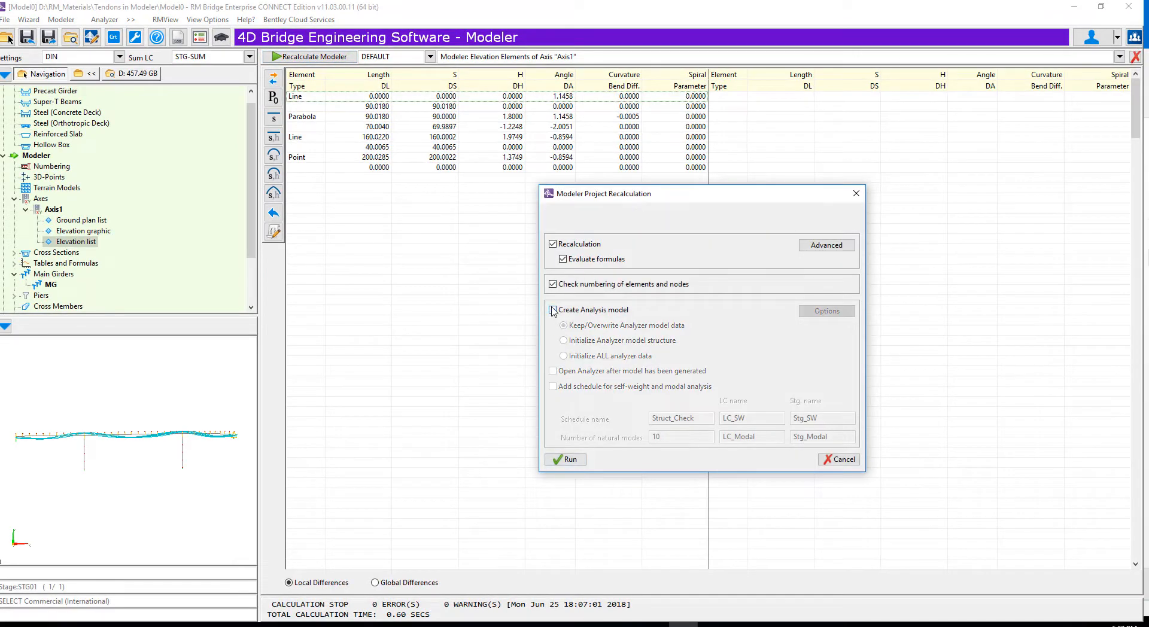
click(565, 458)
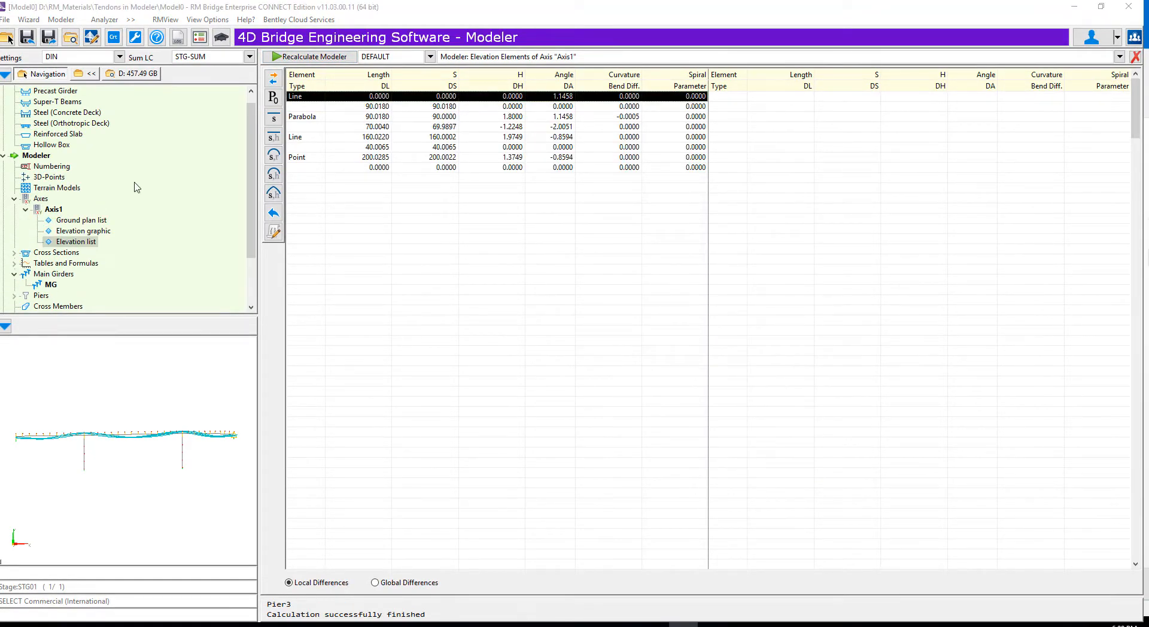
- Examine the geometry of tendon 110 in the 3D and plan views
scroll(122, 180, down, 2)
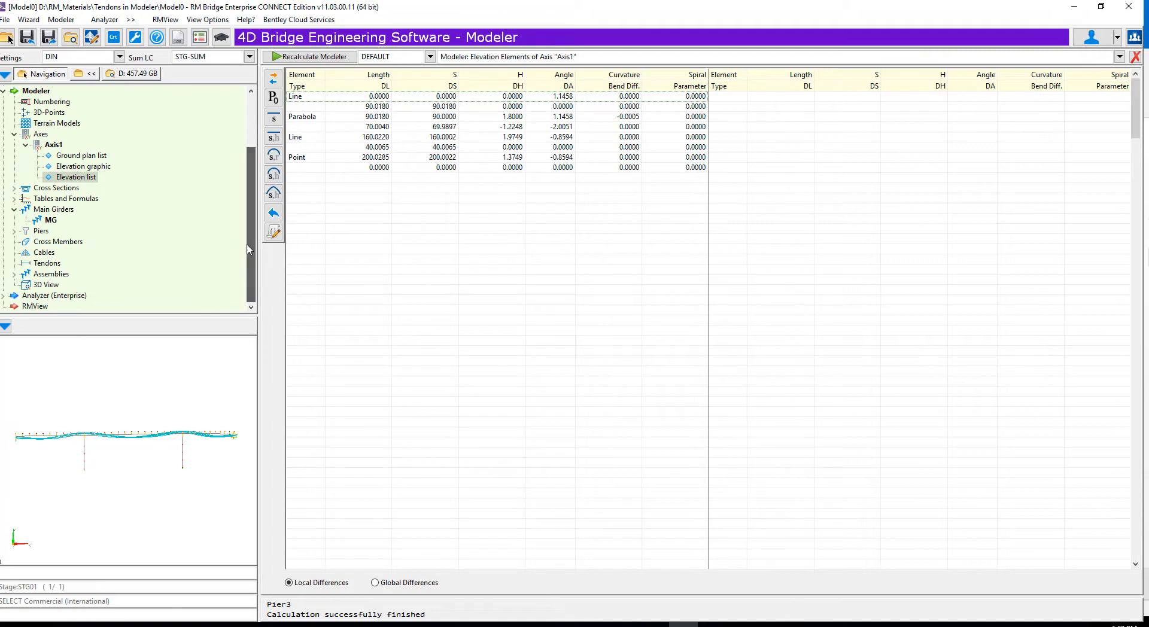
click(46, 263)
click(352, 122)
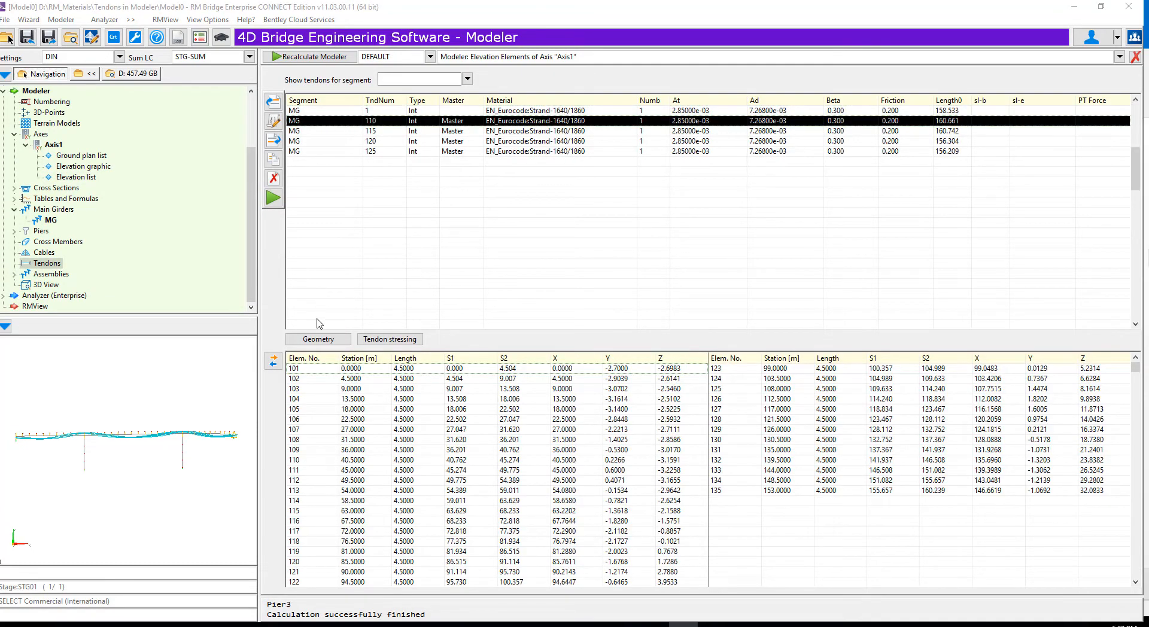
click(318, 339)
click(307, 100)
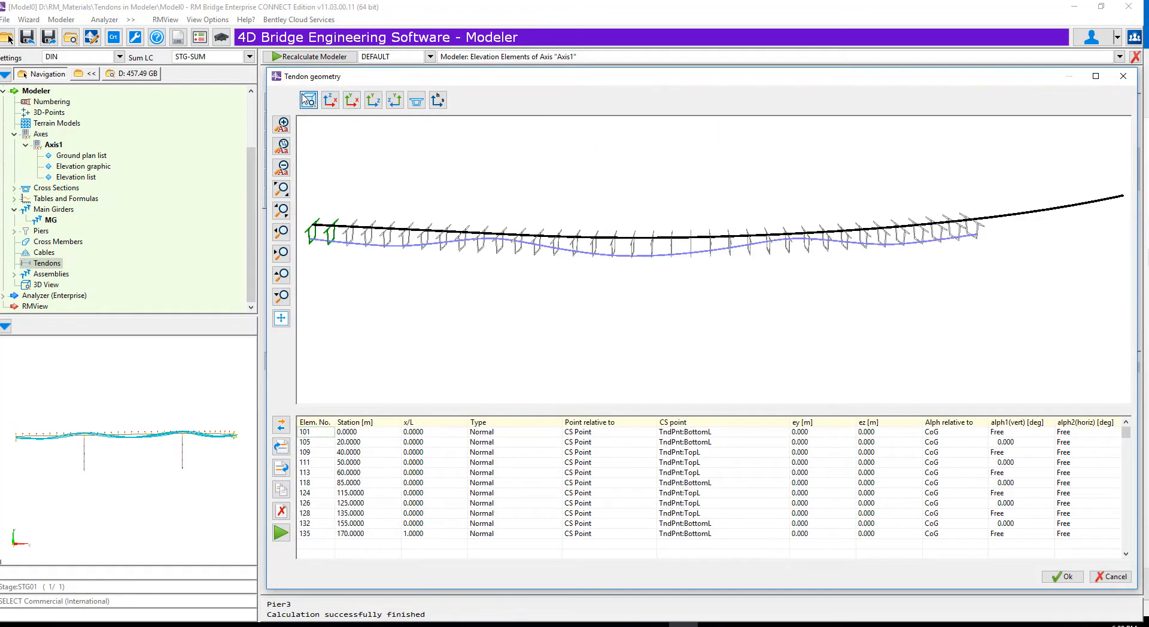
click(330, 100)
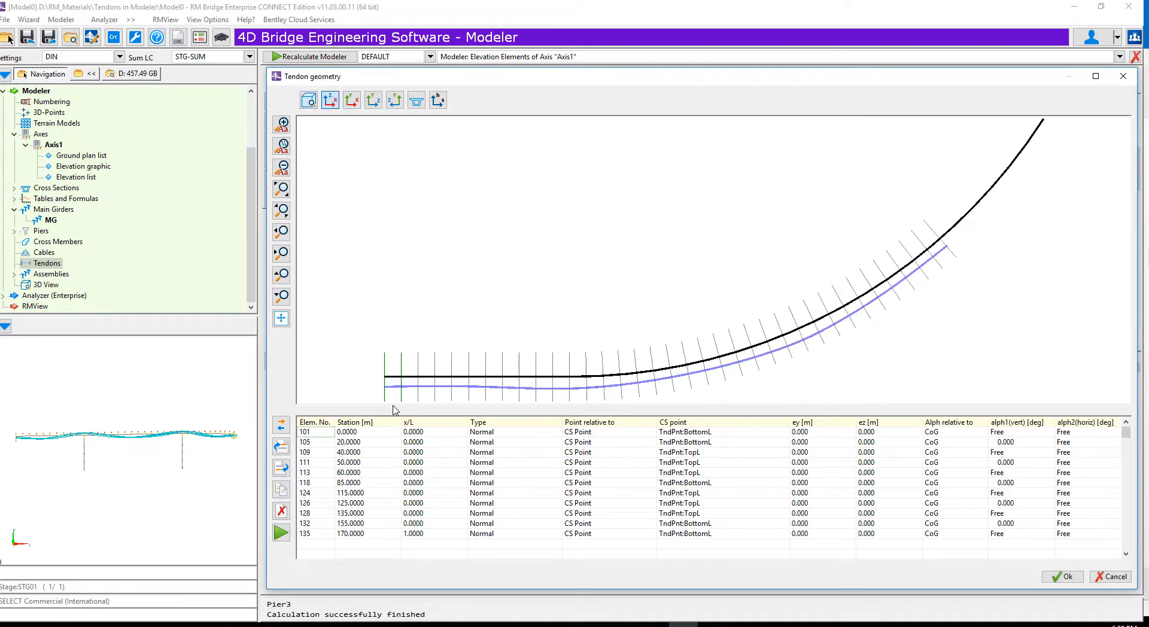
click(1065, 578)
- Recalculate the Modeler project with formula evaluation, numbering check and creation of the analysis model enabled
click(307, 57)
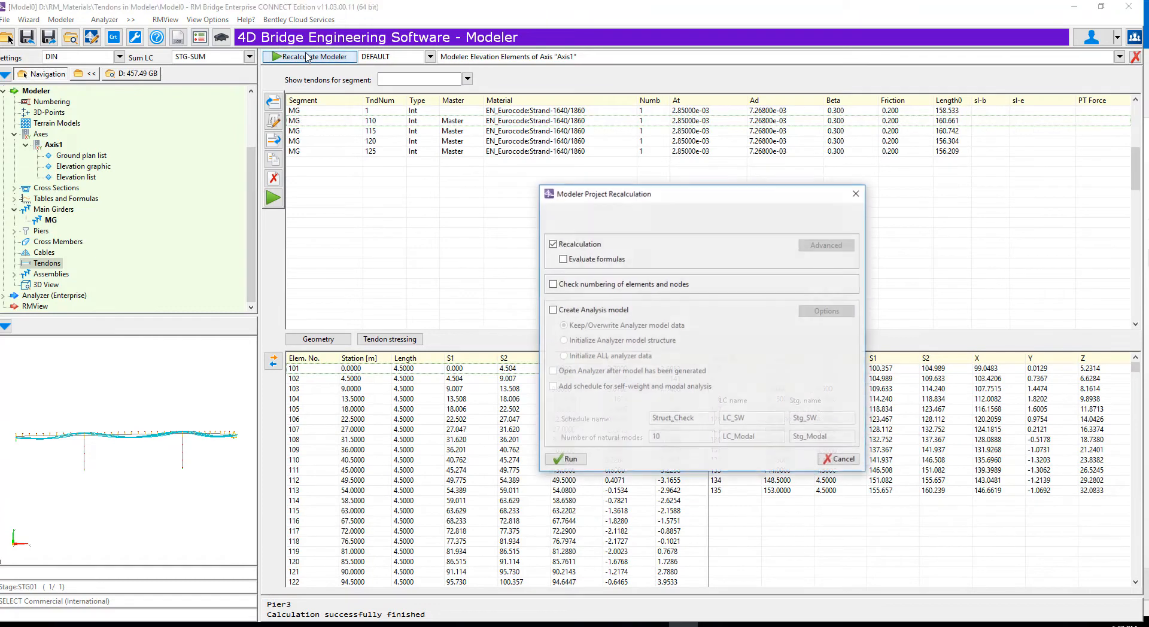
click(562, 259)
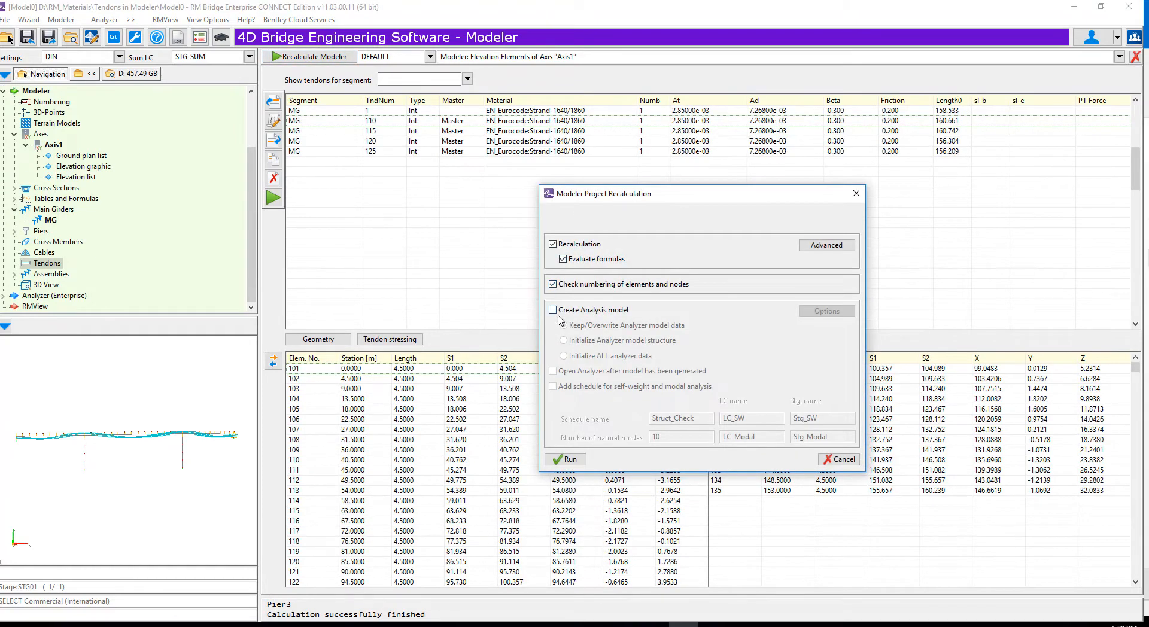
click(553, 310)
click(571, 459)
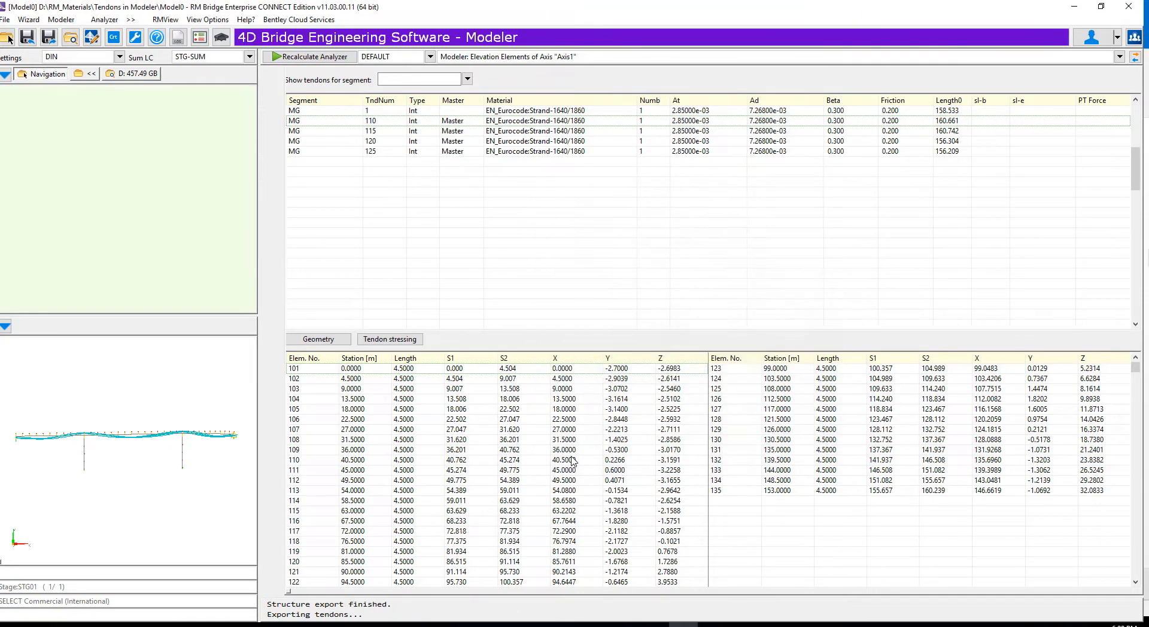
- Run the Analyzer recalculation with the DIN basic settings and open the plot directory of the results
click(323, 57)
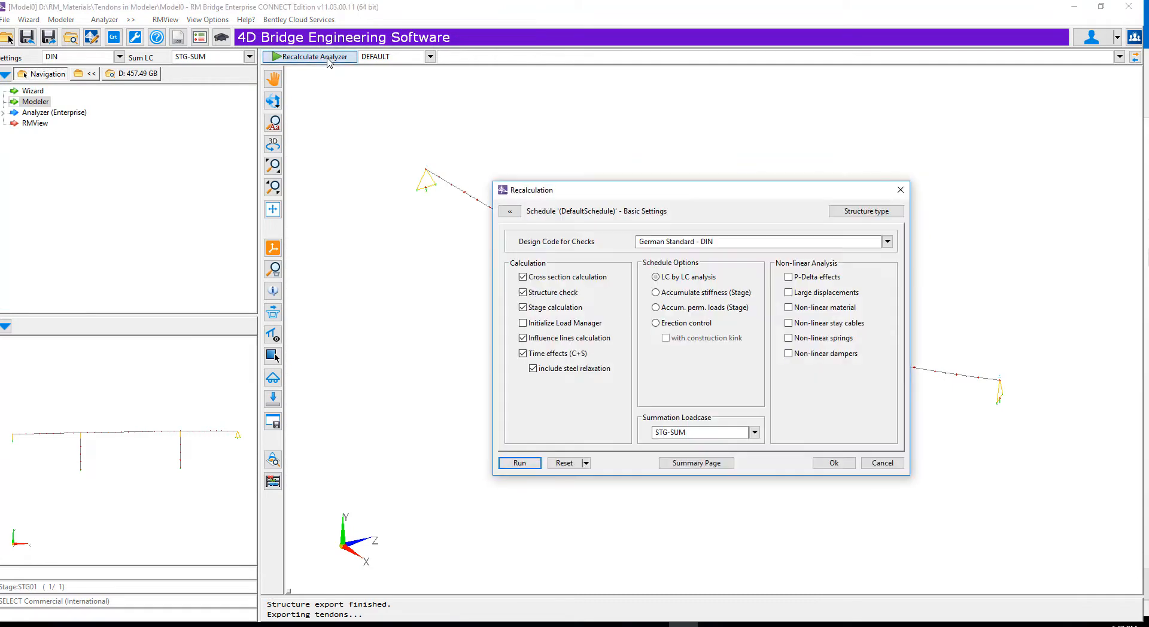
click(526, 464)
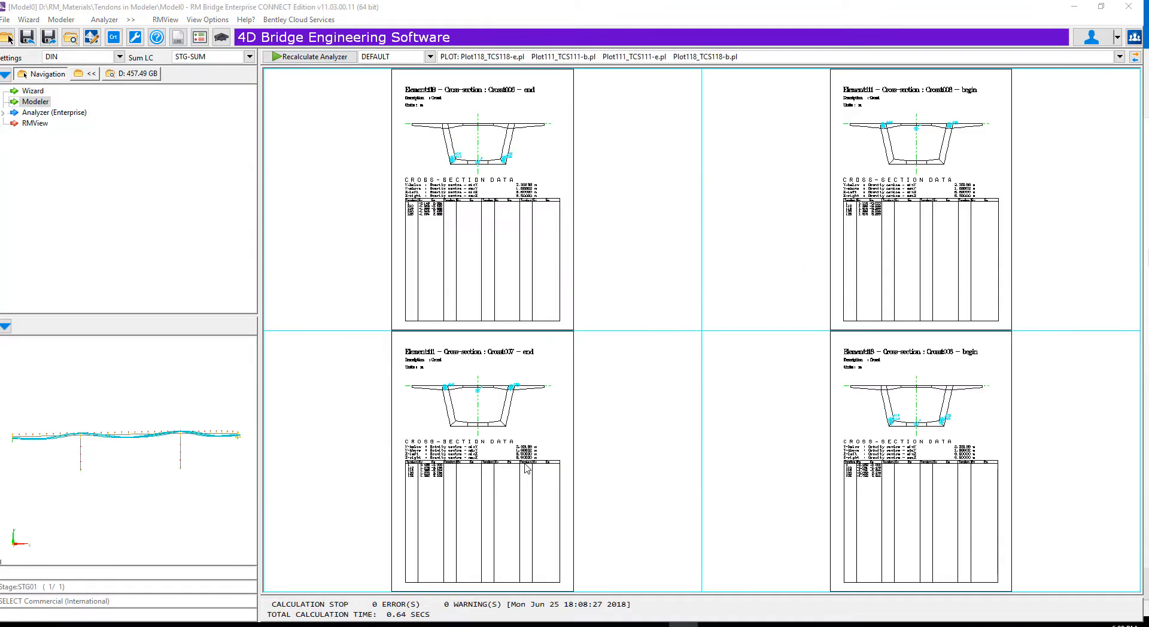
click(54, 112)
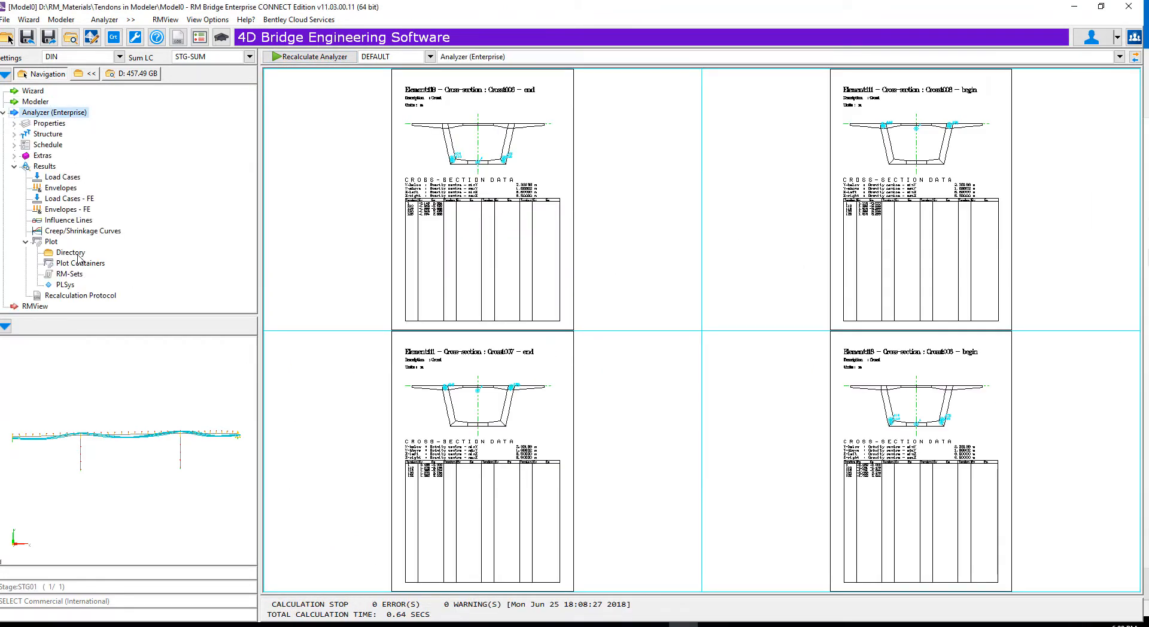
click(79, 256)
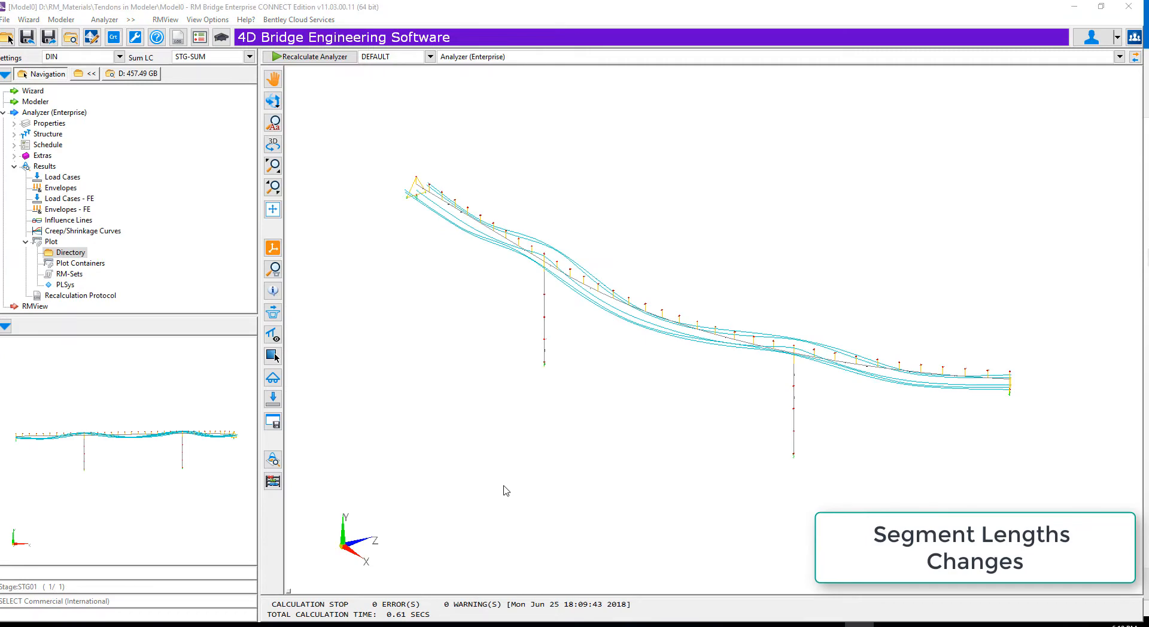
- Set the distance to the next point to 5 m for all points 1 to 36 of main girder segment MG
click(36, 102)
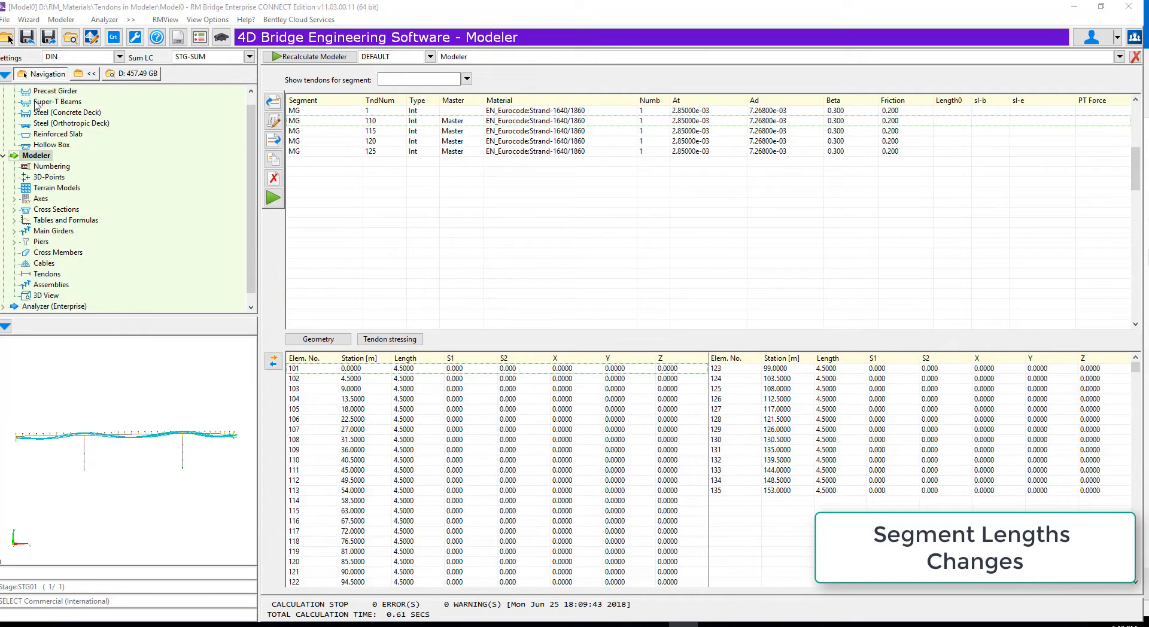
click(68, 231)
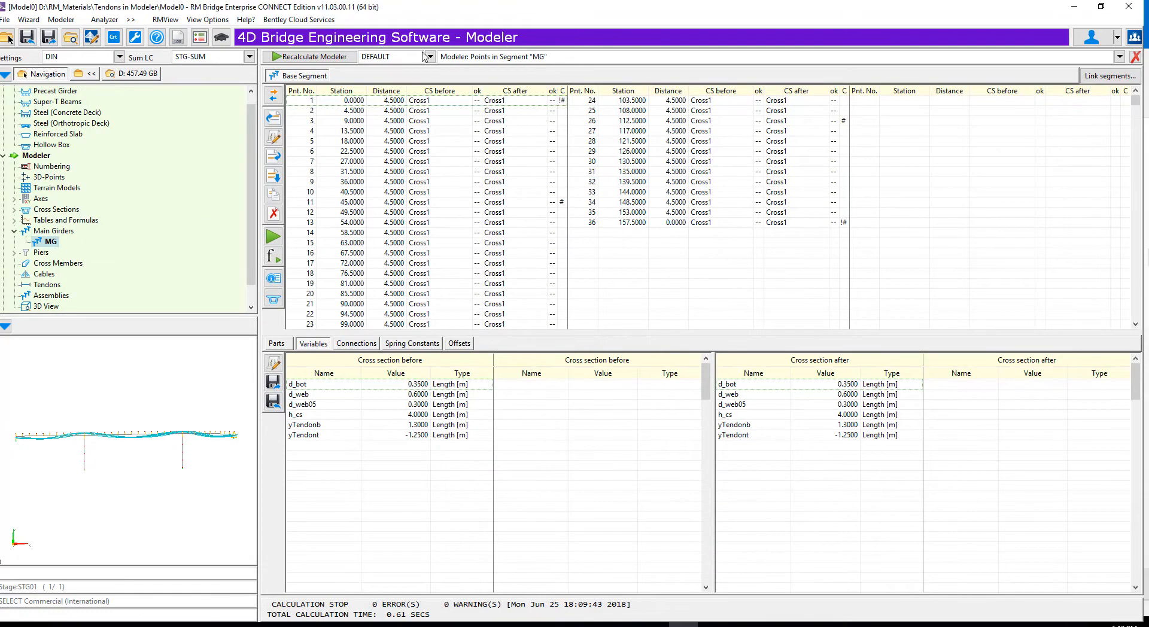
click(307, 102)
click(273, 137)
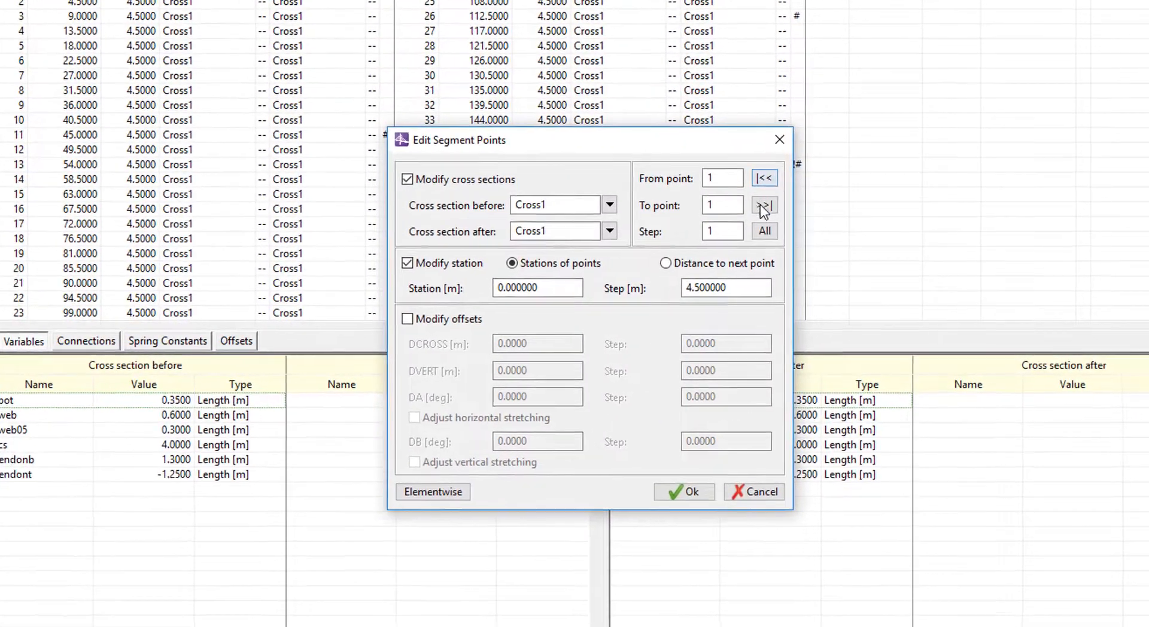
click(787, 223)
click(701, 274)
key(Tab)
text(5)
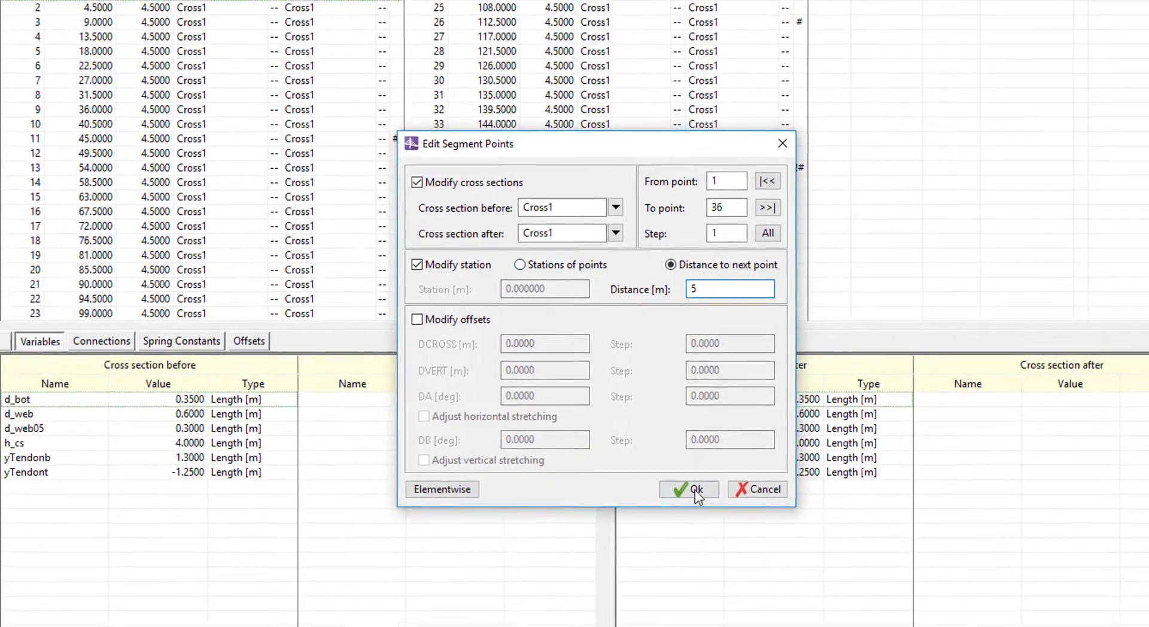
click(693, 496)
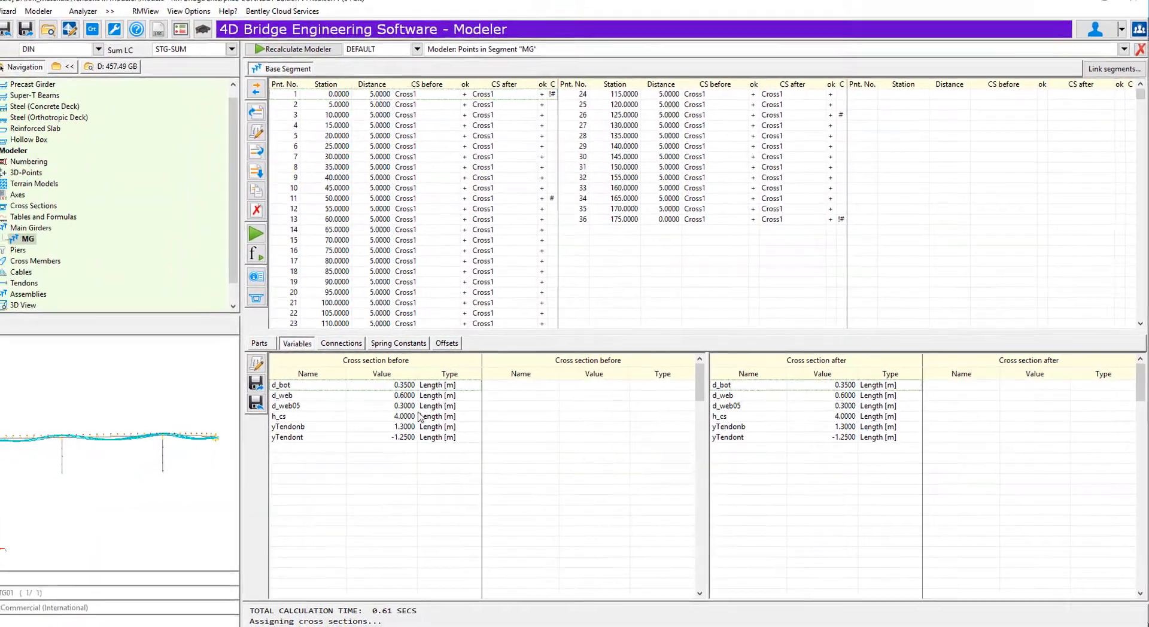
- Replace the expression of variable yTendonb with yTendonb1(sg) for the cross section before at segment point 1
click(315, 426)
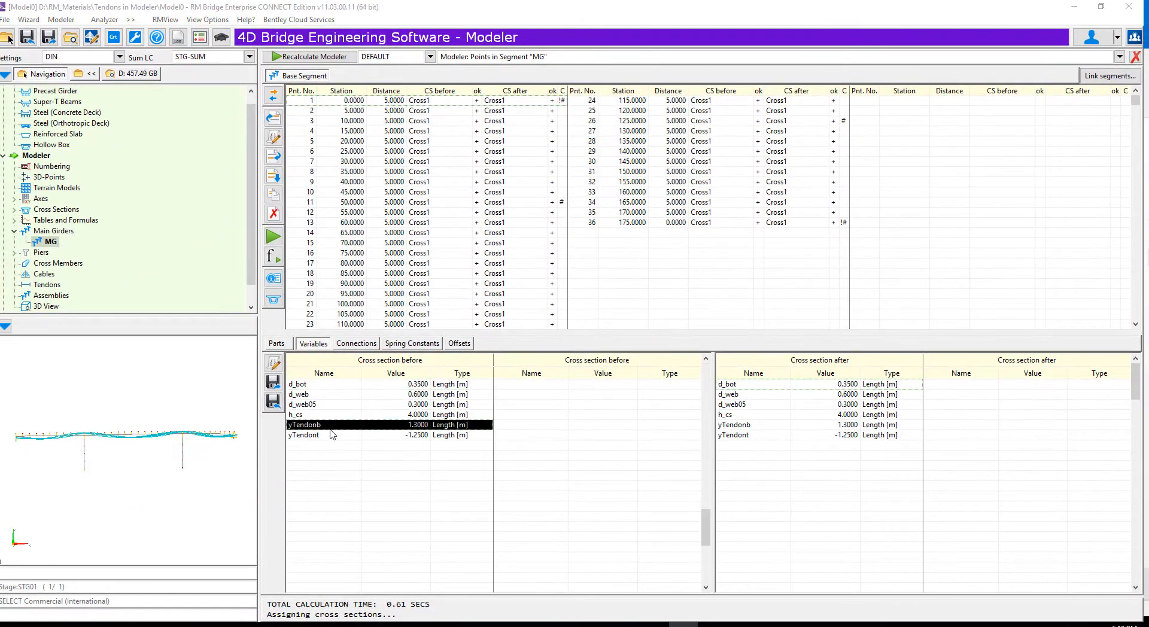
click(274, 363)
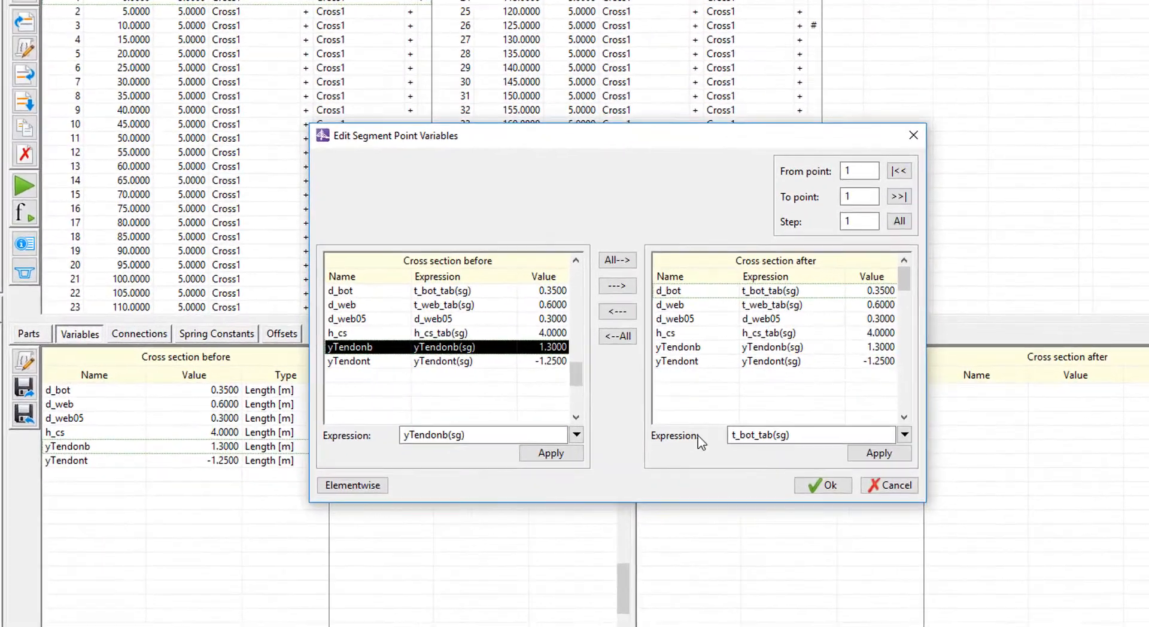
drag(447, 438, 243, 410)
key(BackSpace)
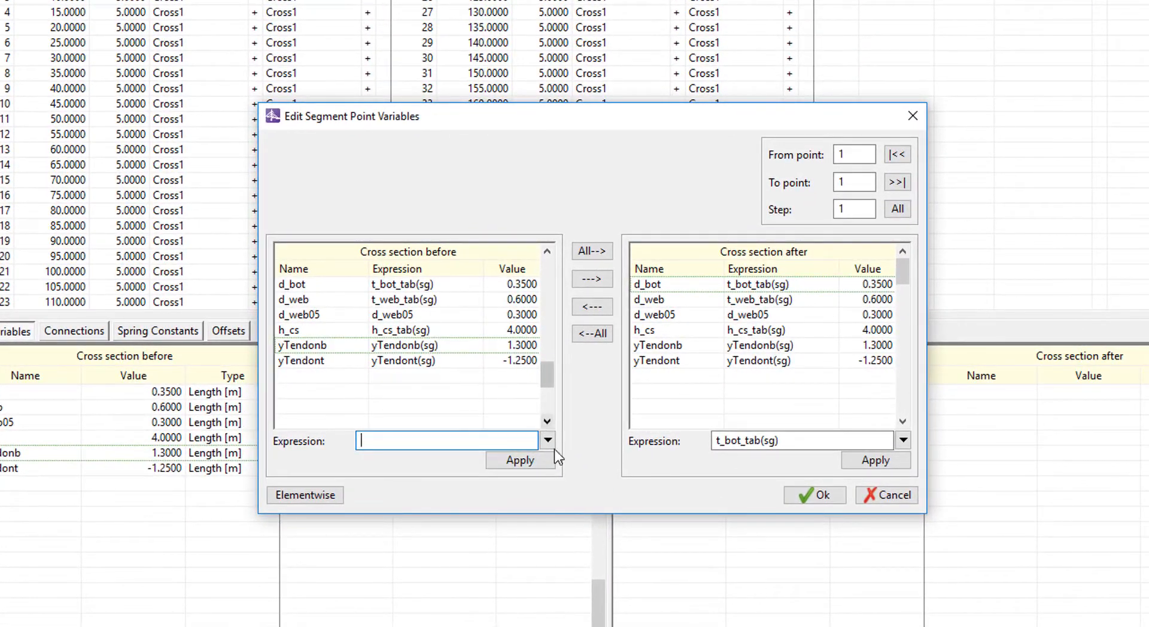
click(548, 439)
click(520, 331)
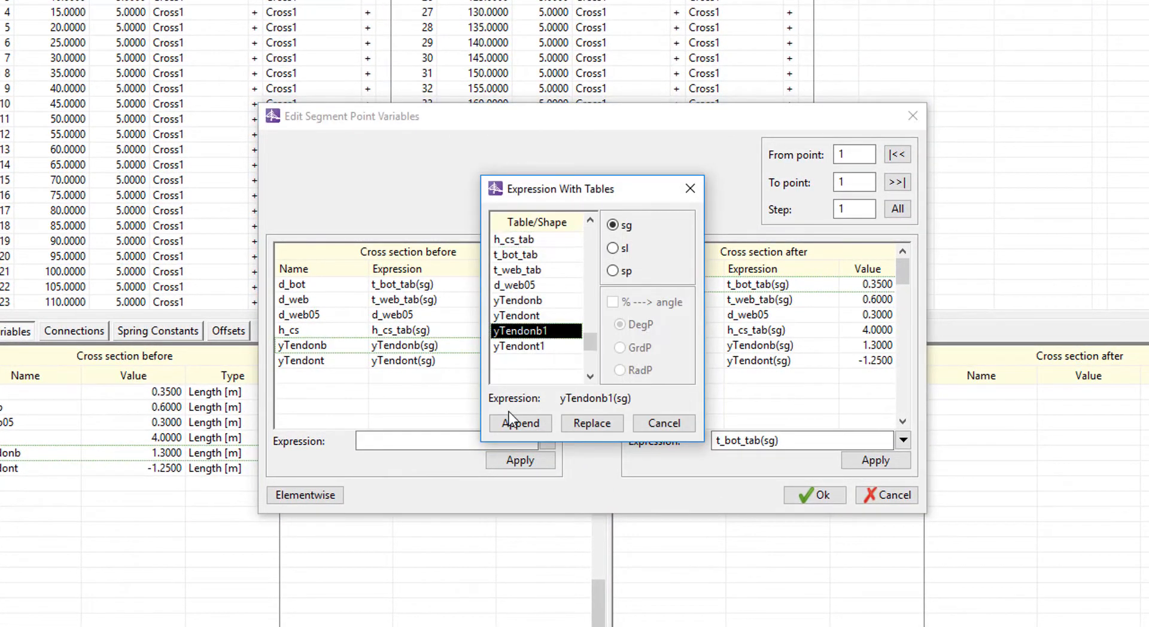
click(515, 423)
- Replace the expression of variable yTendont with yTendont1(sg) for the cross section before
click(406, 361)
drag(443, 440, 239, 419)
key(BackSpace)
click(548, 440)
click(518, 346)
click(516, 425)
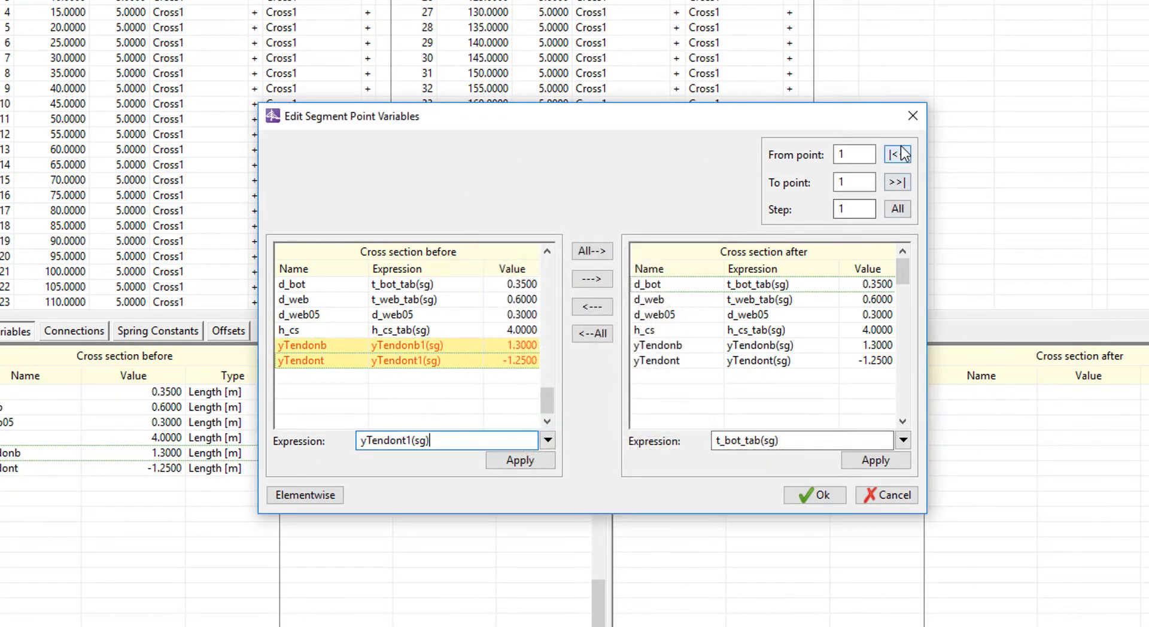
- Copy all cross-section-before variable expressions to the cross section after for segment points 1 to 36 and accept
click(896, 181)
click(592, 251)
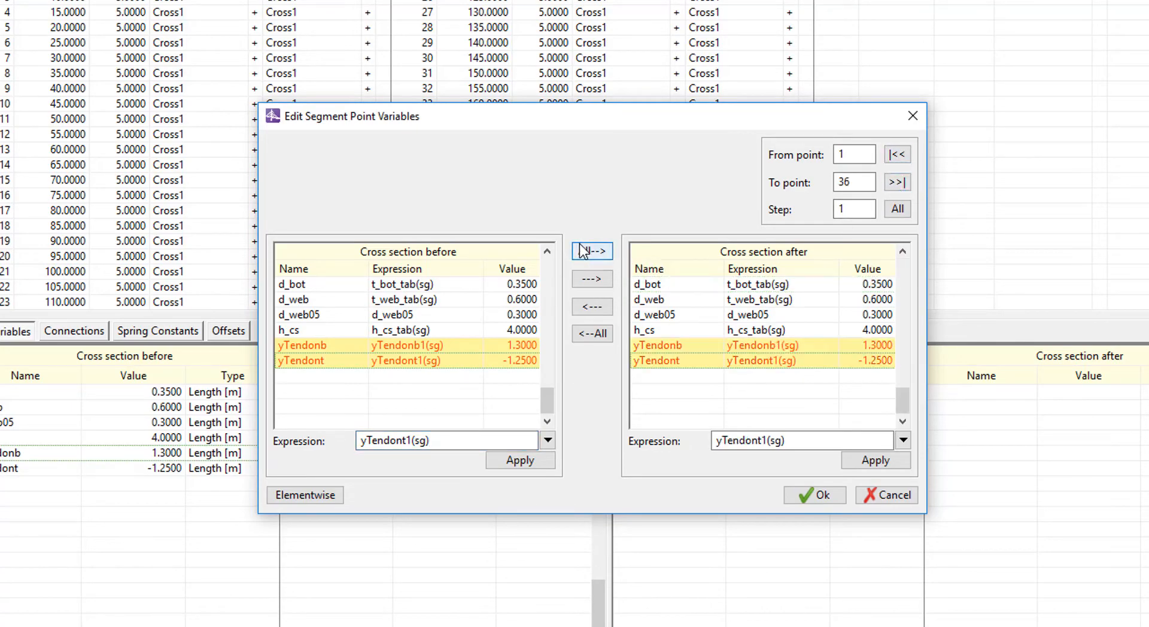
click(815, 495)
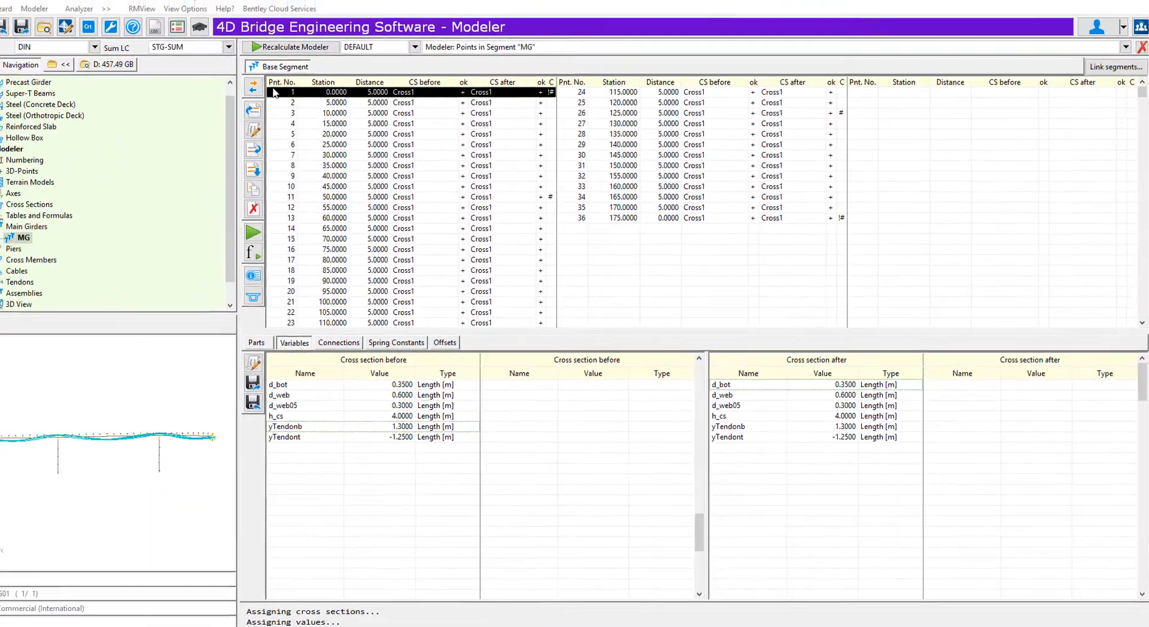
- Recalculate the Modeler with formula evaluation but without creating the analysis model, and close the segment points of MG
click(289, 47)
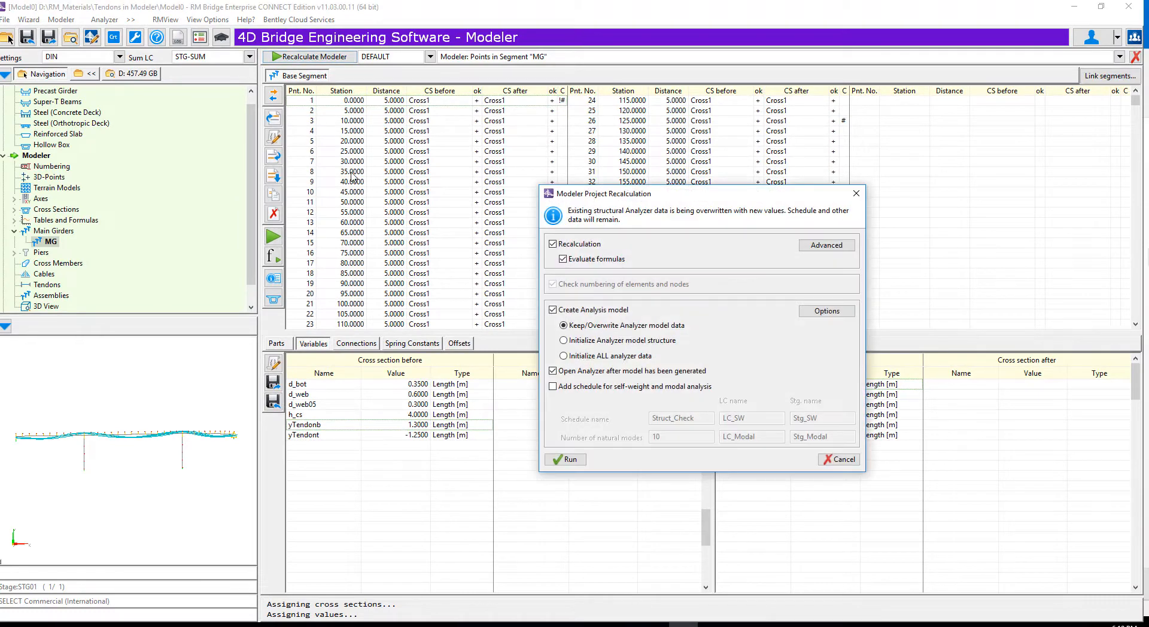
click(553, 309)
click(565, 459)
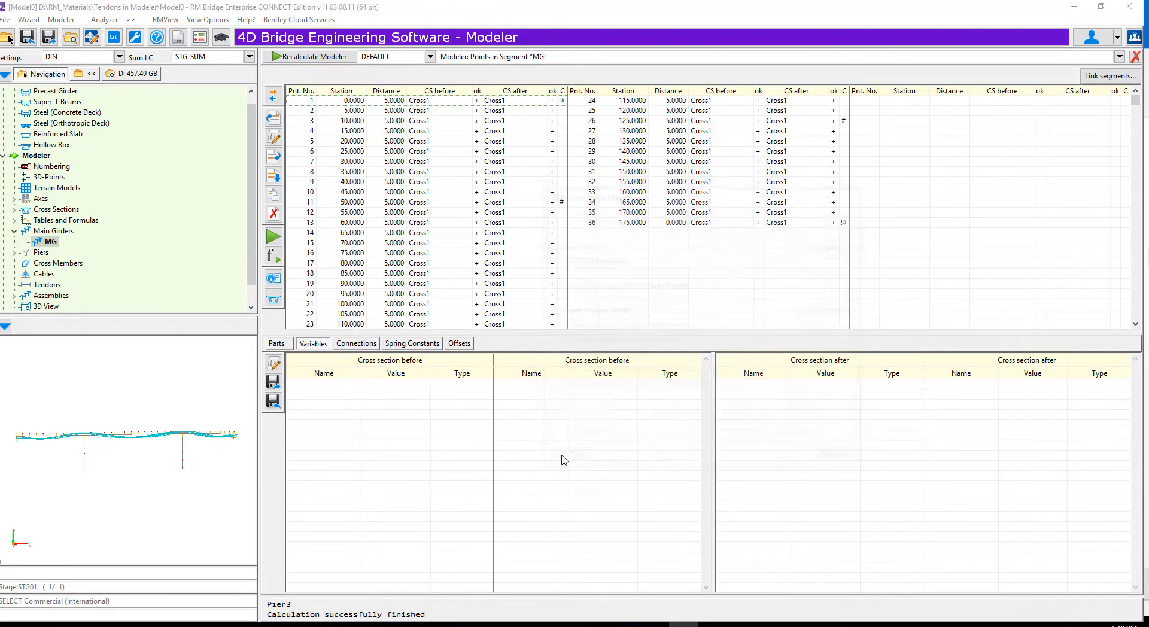
click(1135, 57)
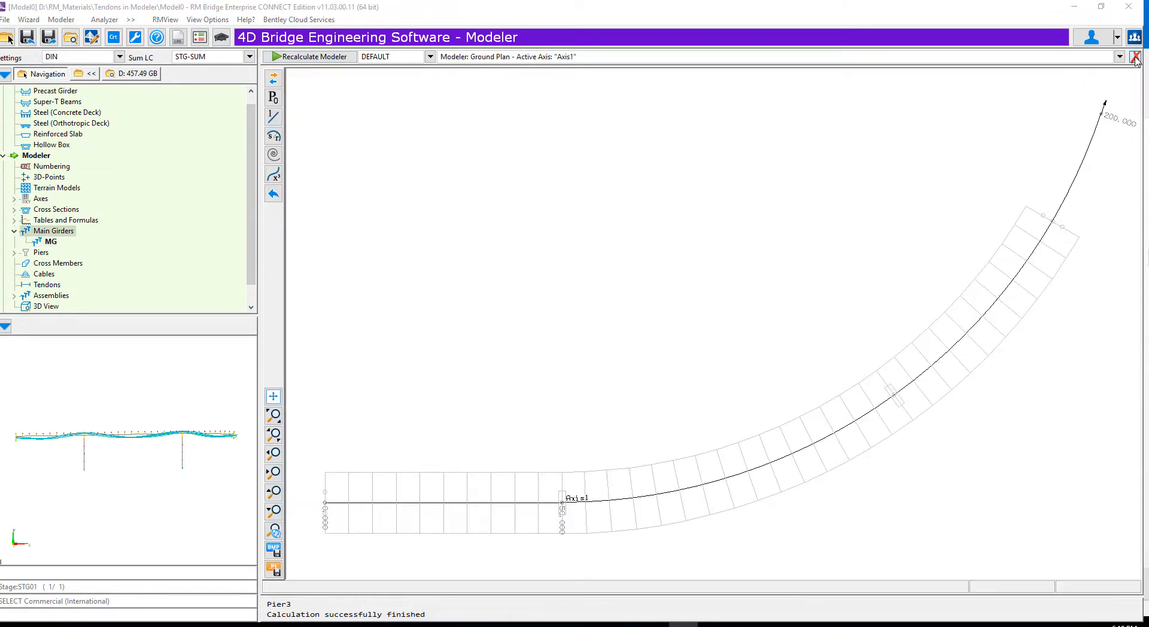
- Examine the geometry of tendon 110 in 3D, elevation and plan views to check its course along the axis
click(47, 284)
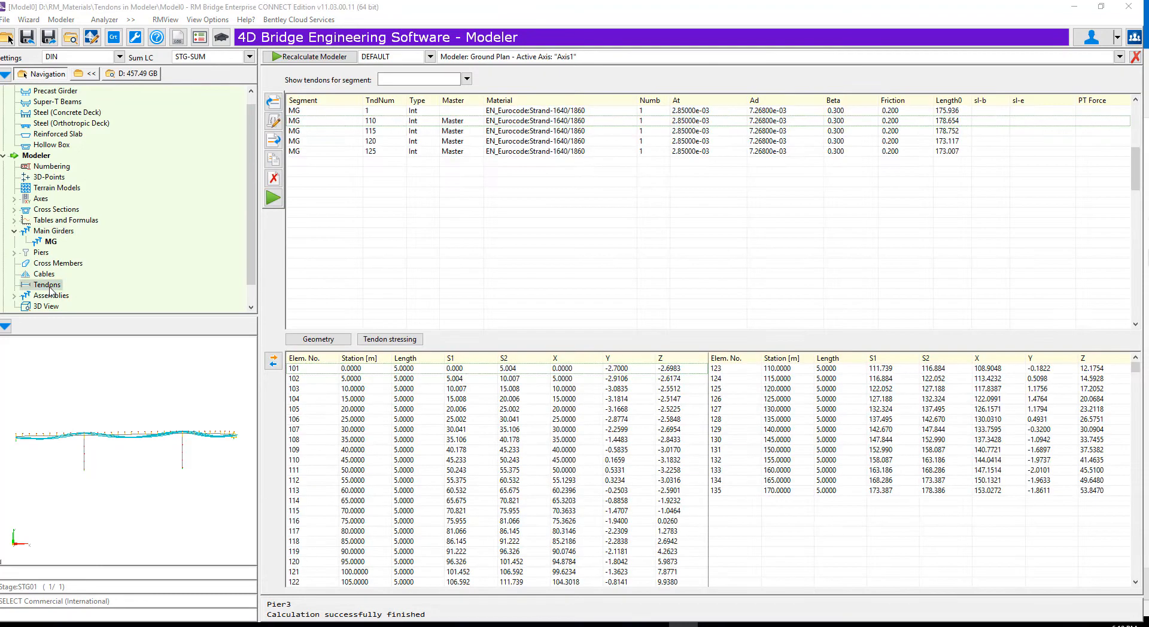
click(314, 122)
click(319, 339)
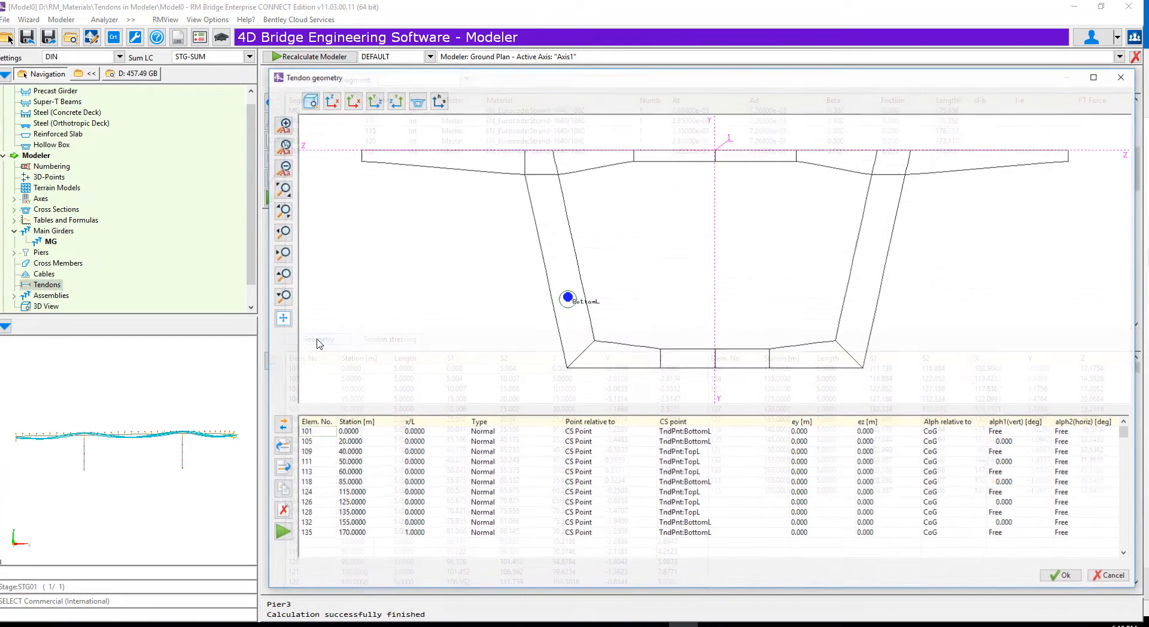
click(308, 100)
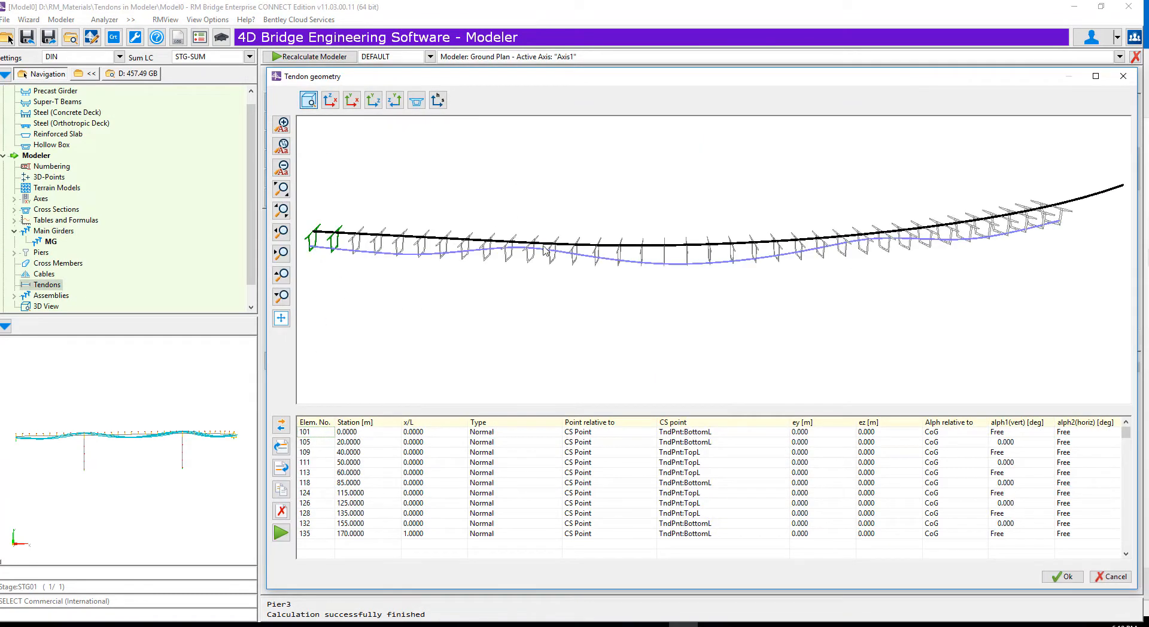
click(351, 100)
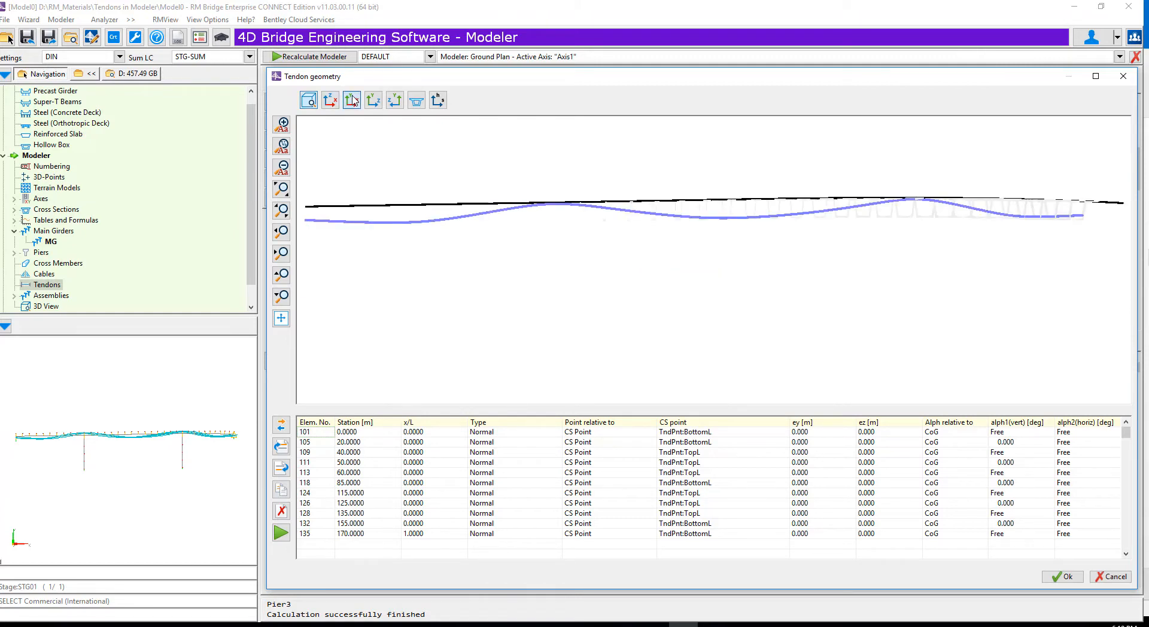
click(330, 100)
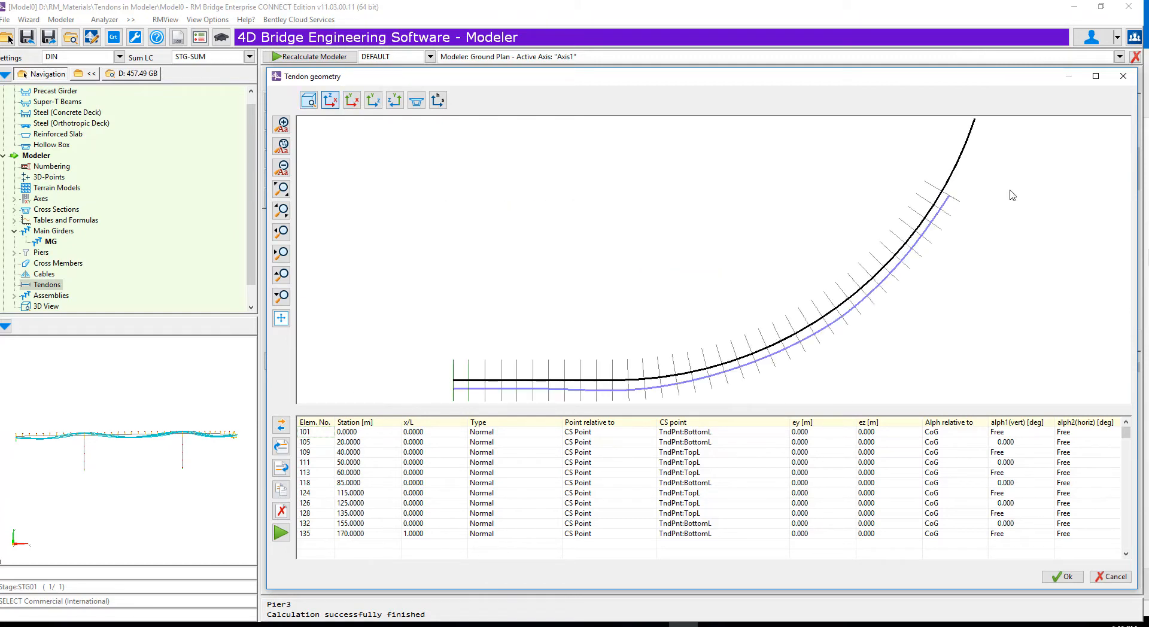
click(1060, 577)
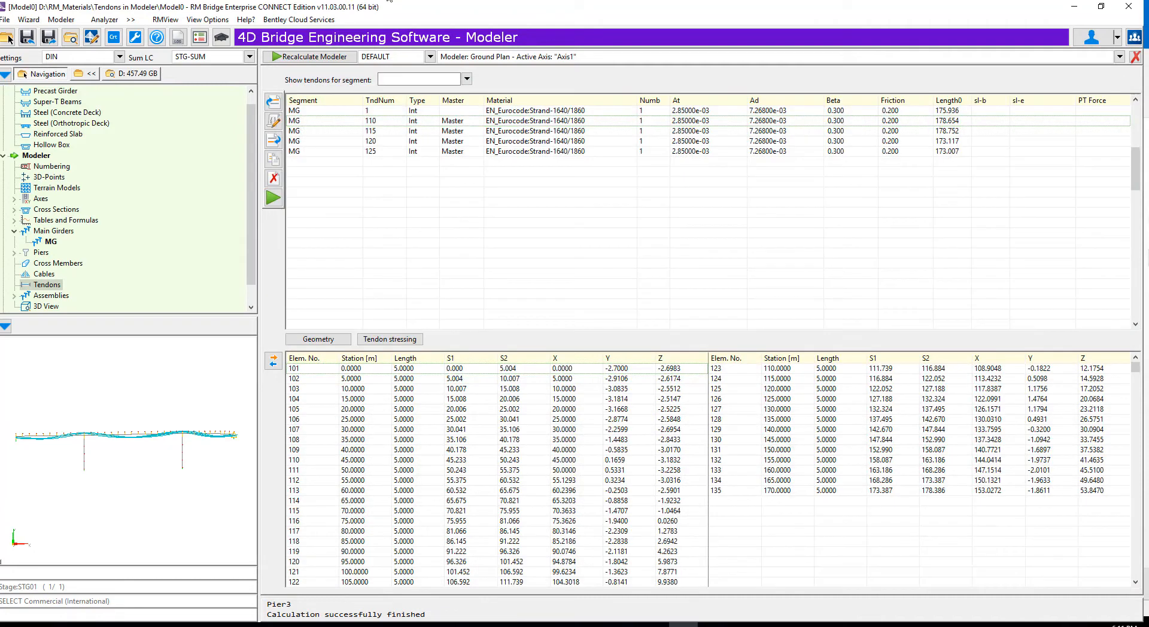
- Recalculate the Modeler and create the analysis model with all Analyzer data initialized
click(320, 57)
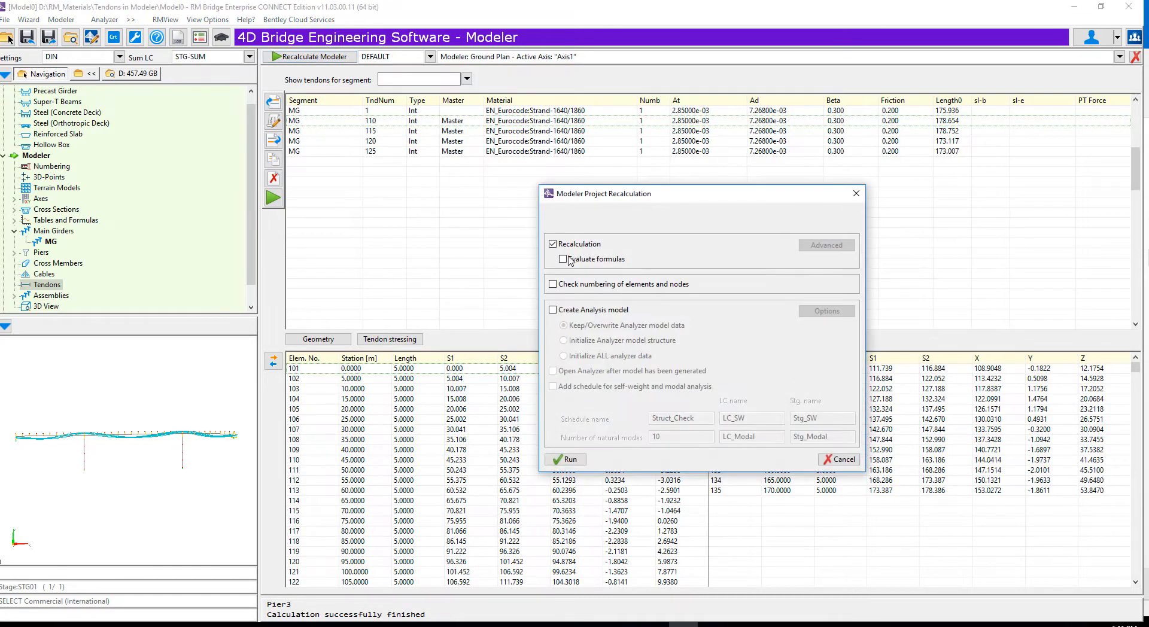
click(552, 311)
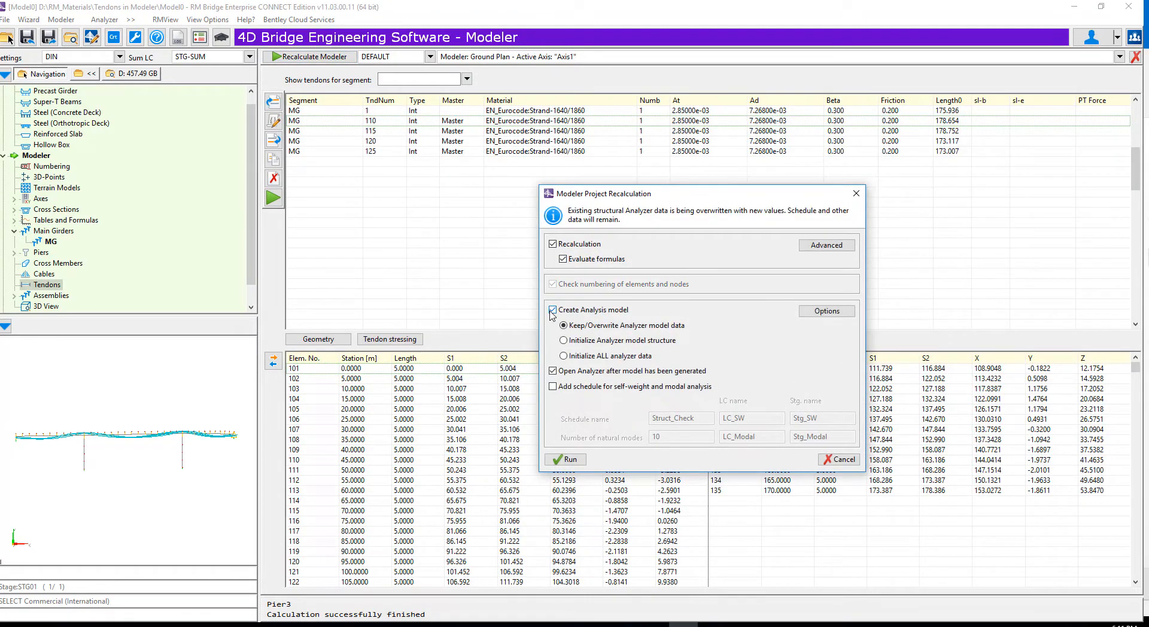
click(567, 357)
click(559, 460)
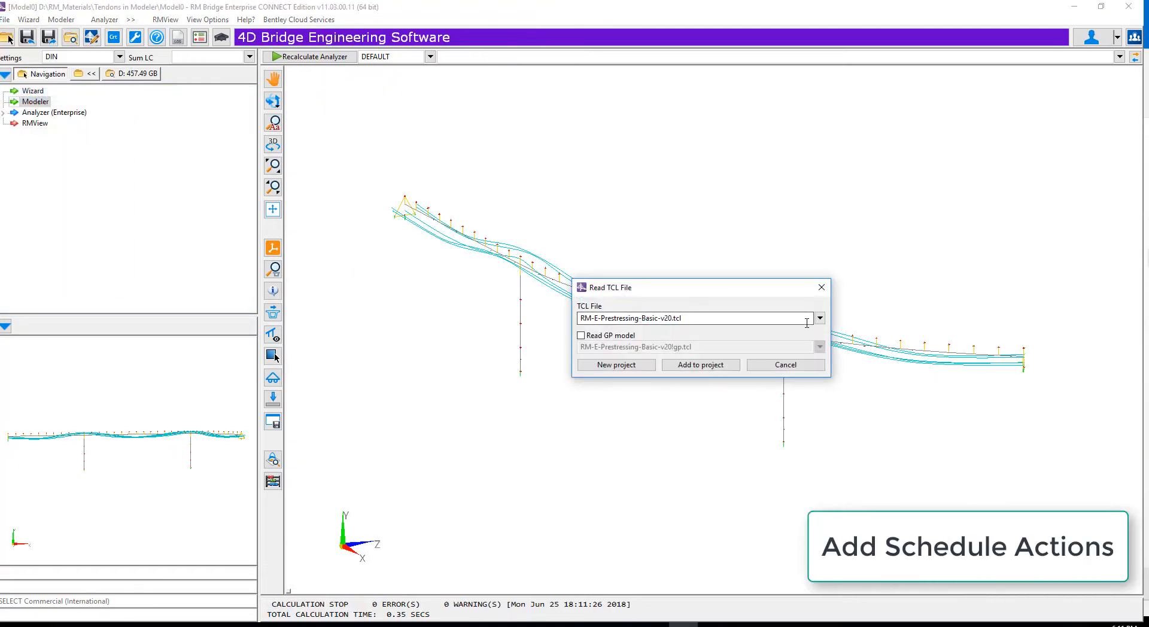
- Import the schedule actions from the prestressing TCL file into the current project, without assigning a Bentley Connect project
click(812, 320)
click(849, 348)
click(1016, 603)
click(694, 366)
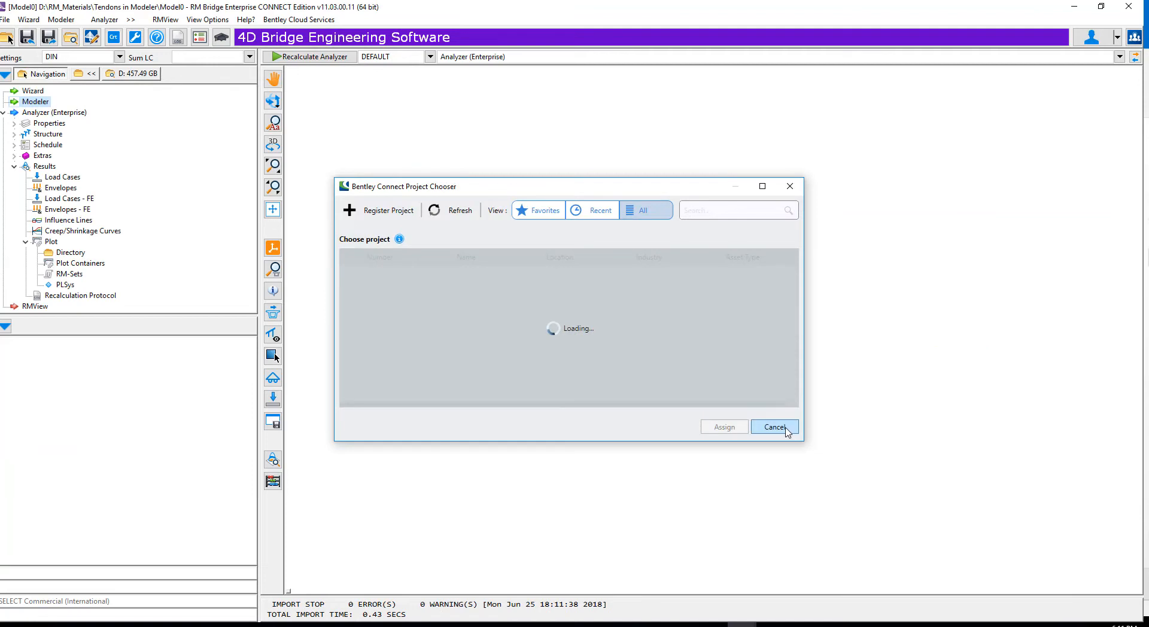
click(785, 429)
- Run the Analyzer with stage calculation, Load Manager initialization, time effects, steel relaxation and summation loadcase STG-SUM, and open the plot directory
click(287, 59)
click(525, 309)
click(524, 323)
click(522, 353)
click(532, 369)
click(688, 432)
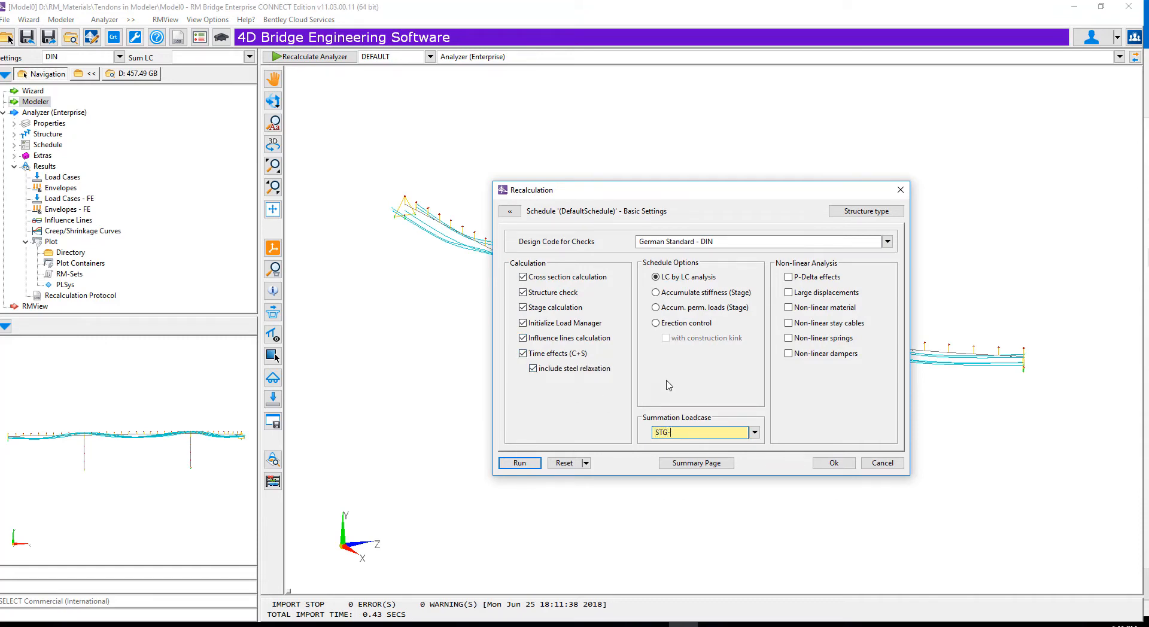
text(STG-SUM)
click(514, 463)
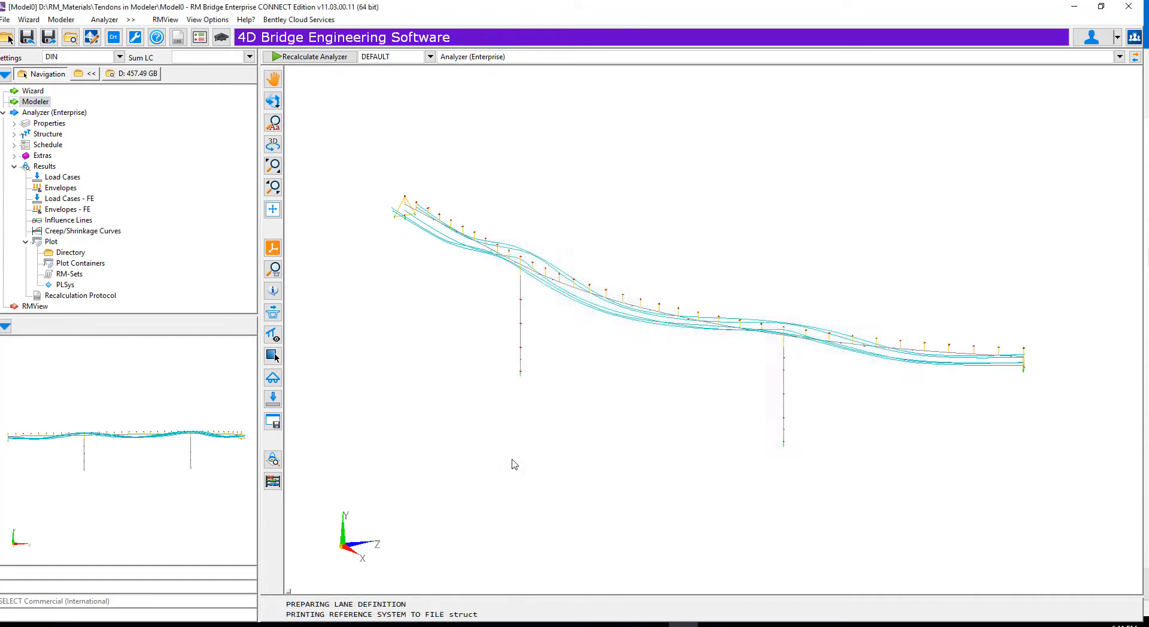
double_click(76, 254)
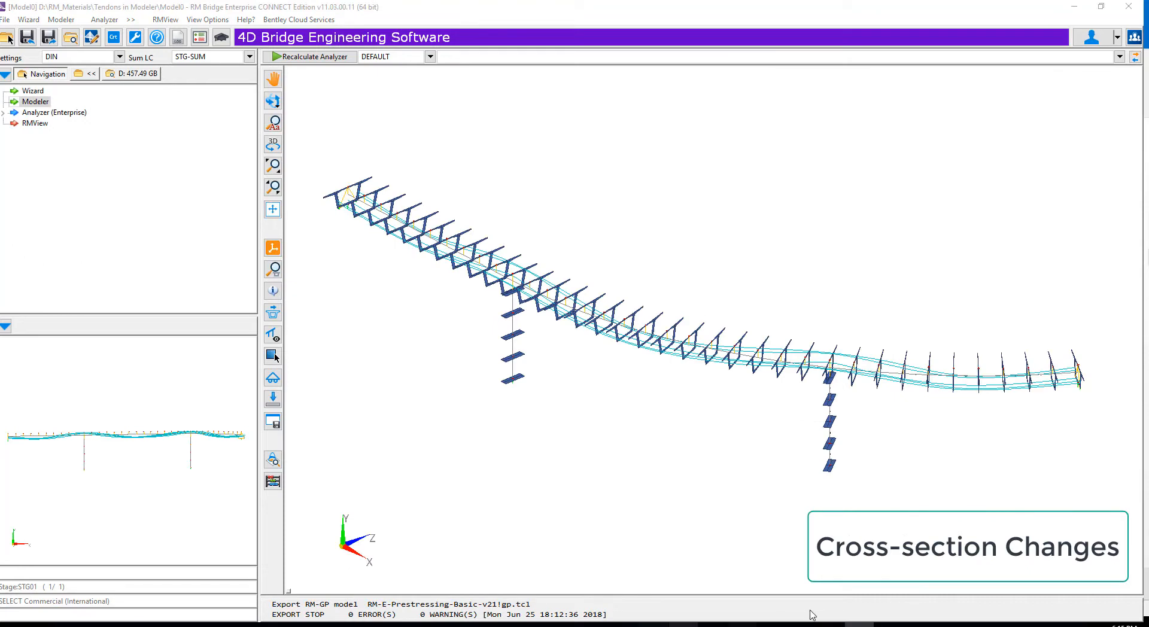
- Create a Length table named htab1 in the Modeler's tables and formulas and load its data from htab1.tab
double_click(45, 102)
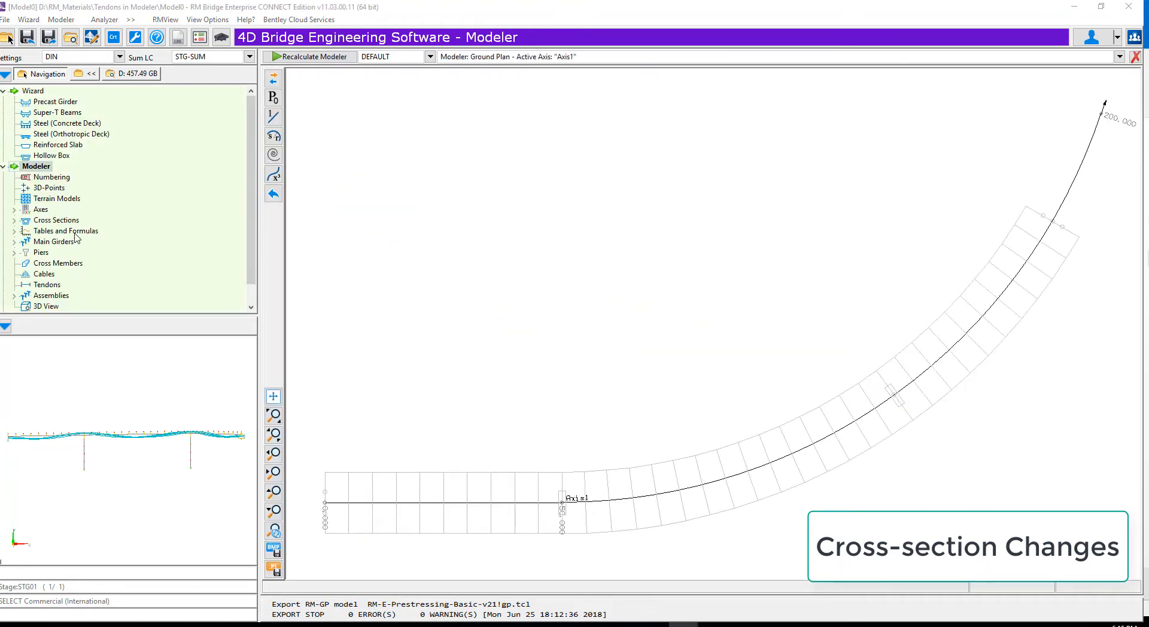
double_click(74, 232)
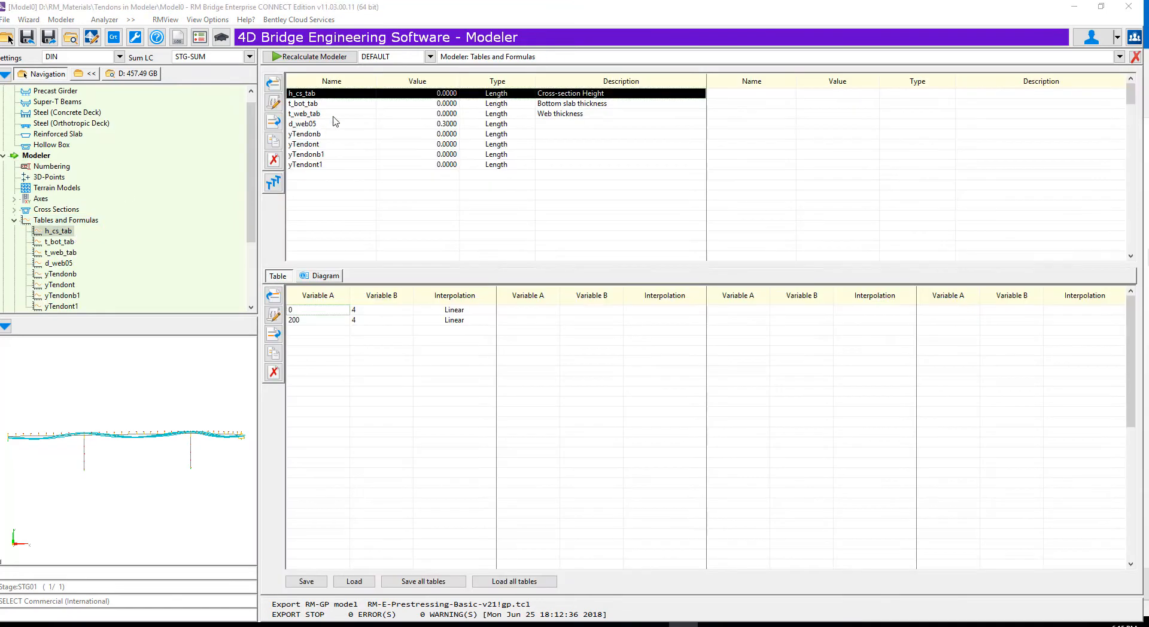
click(321, 278)
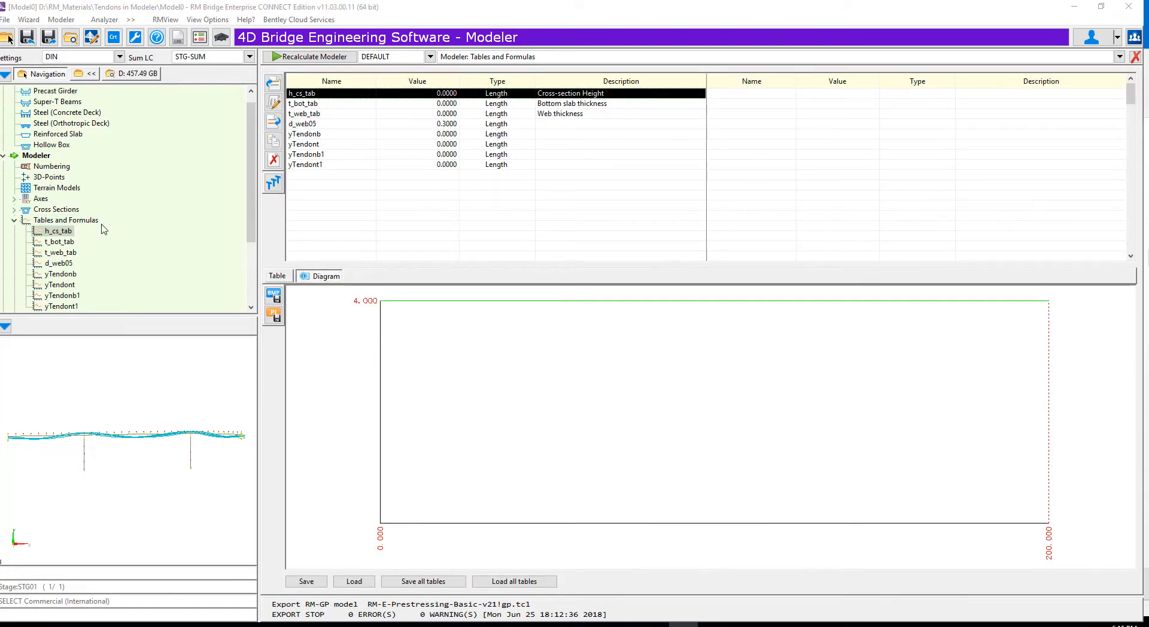
click(273, 121)
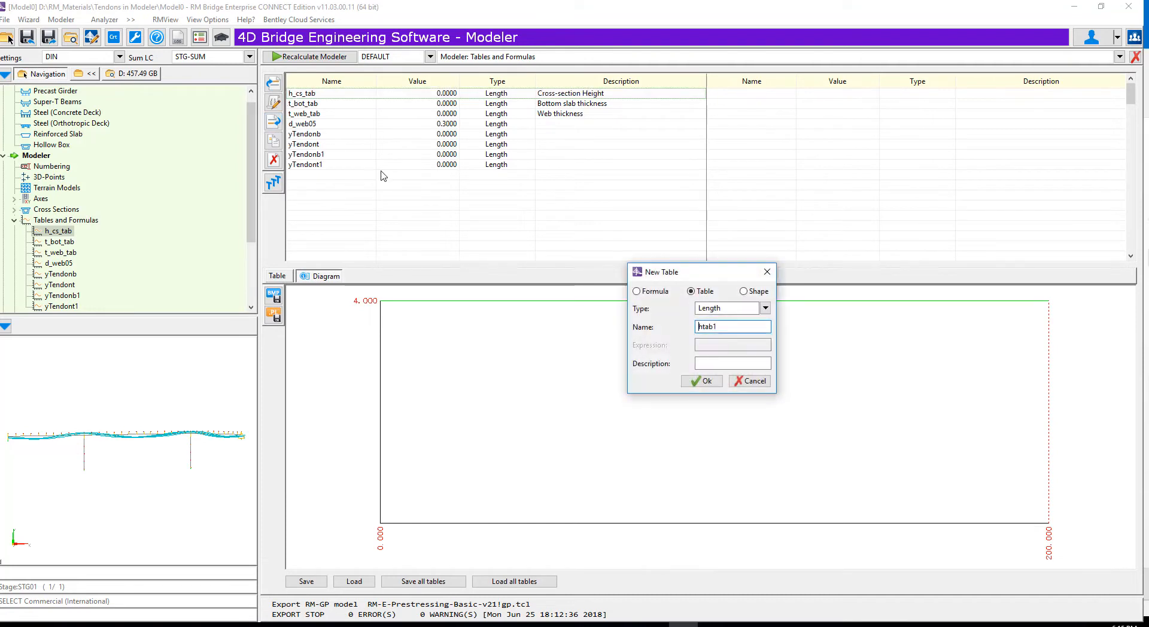
click(700, 381)
click(355, 582)
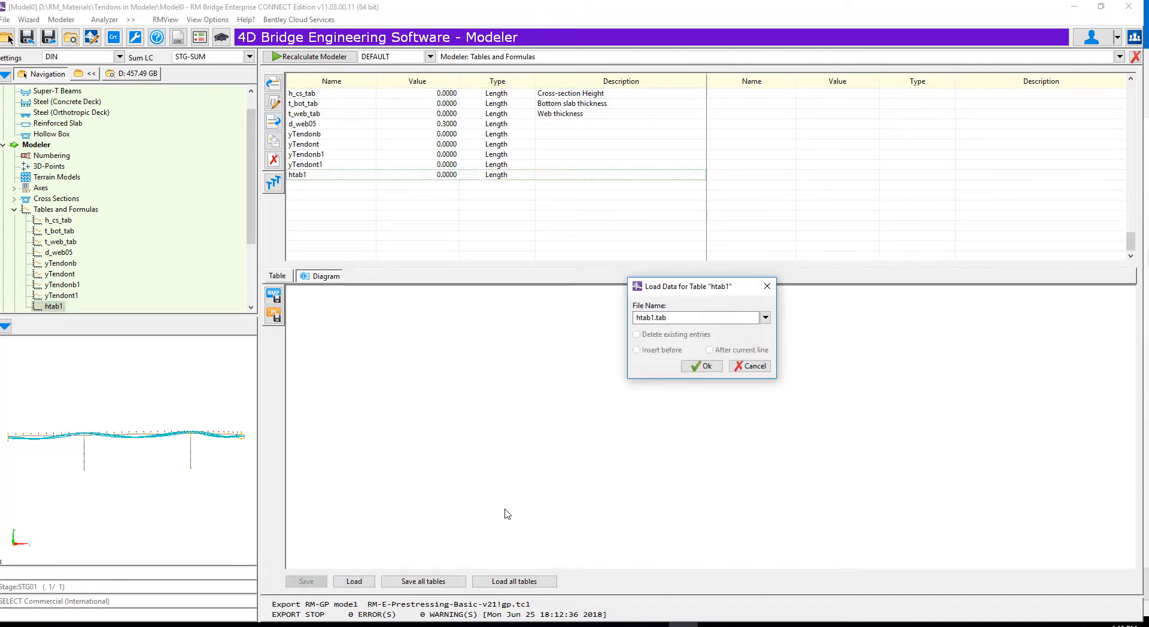
click(701, 366)
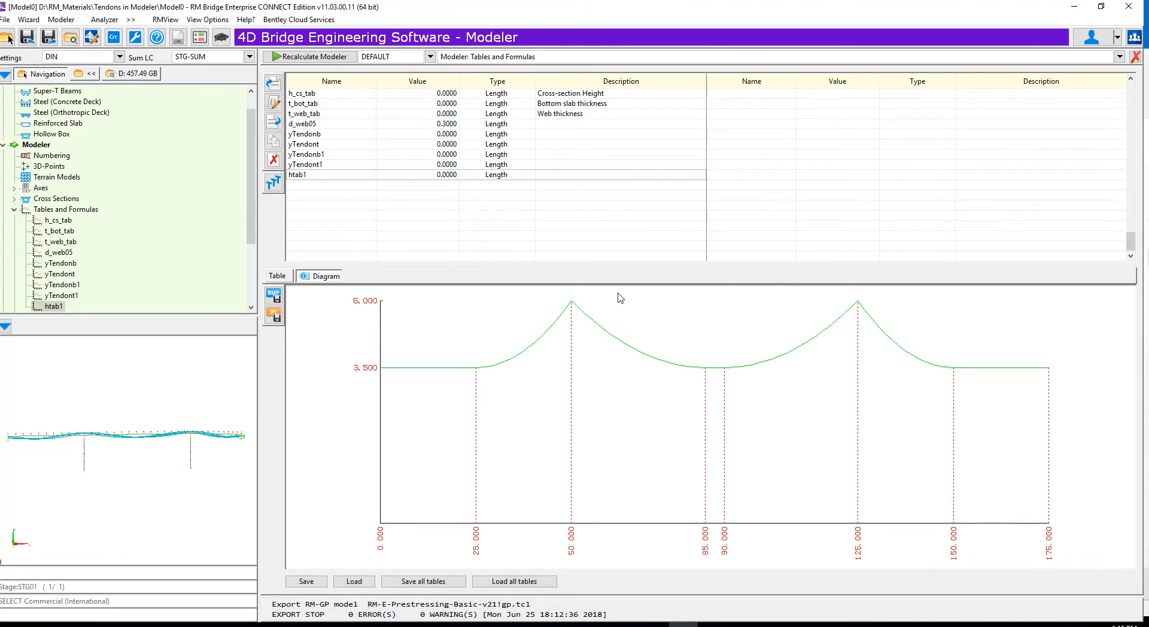
- Replace the expression of variable h_cs with htab1(sg) for the cross section before at point 1 of main girder segment MG
click(1133, 57)
double_click(70, 222)
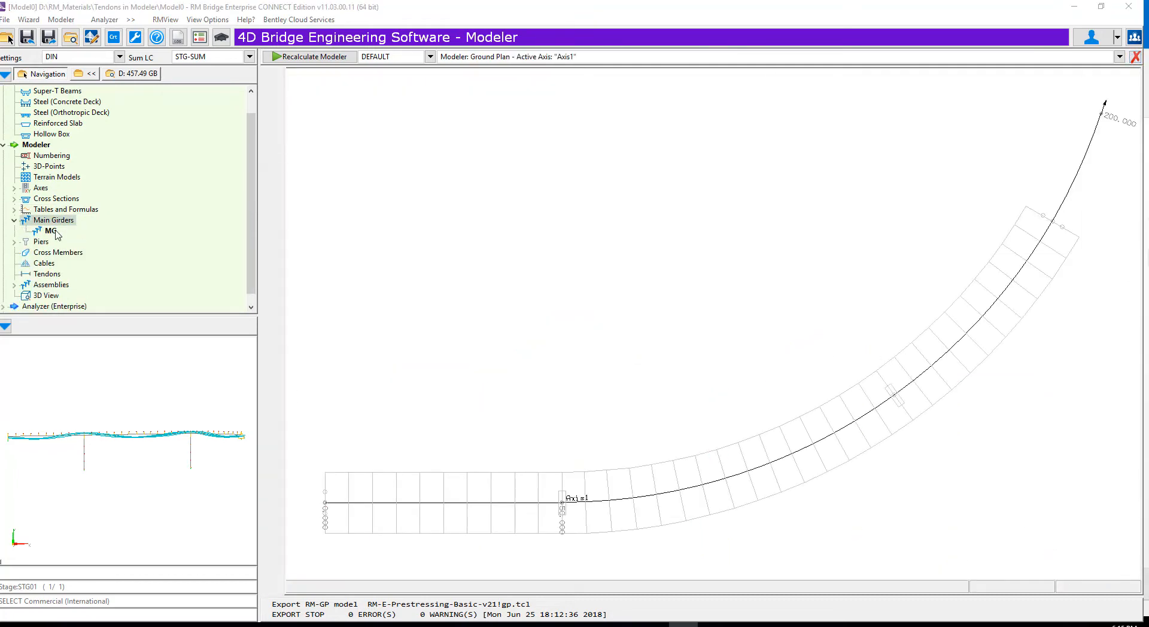
click(52, 232)
click(312, 343)
click(273, 363)
click(519, 343)
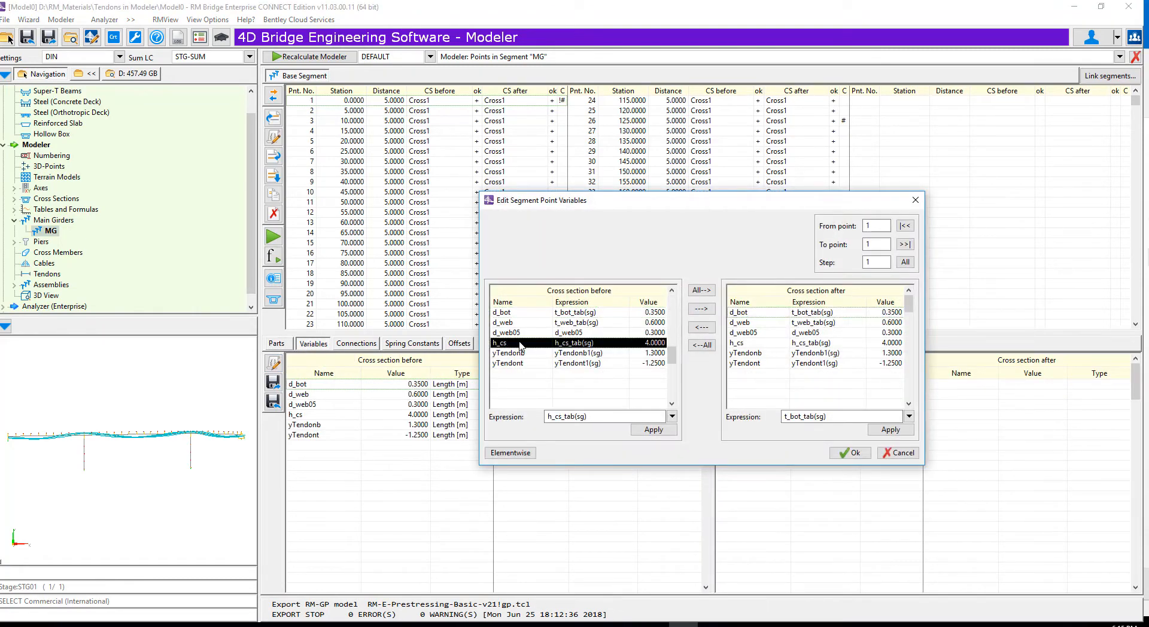
click(672, 417)
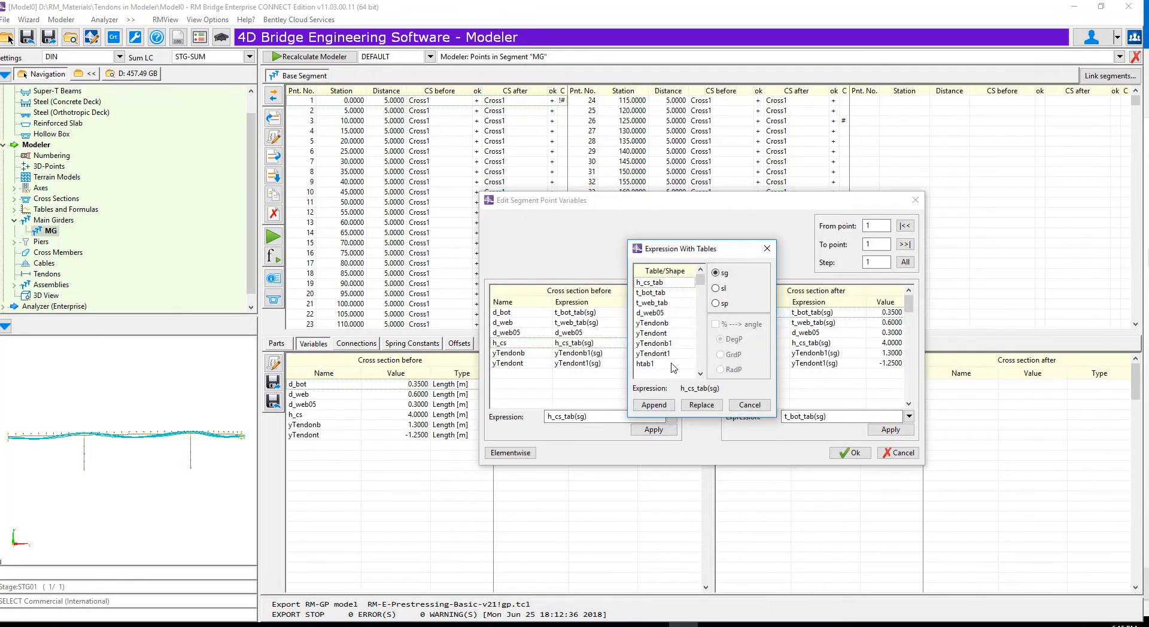
click(748, 405)
key(Delete)
click(672, 416)
click(652, 363)
click(653, 407)
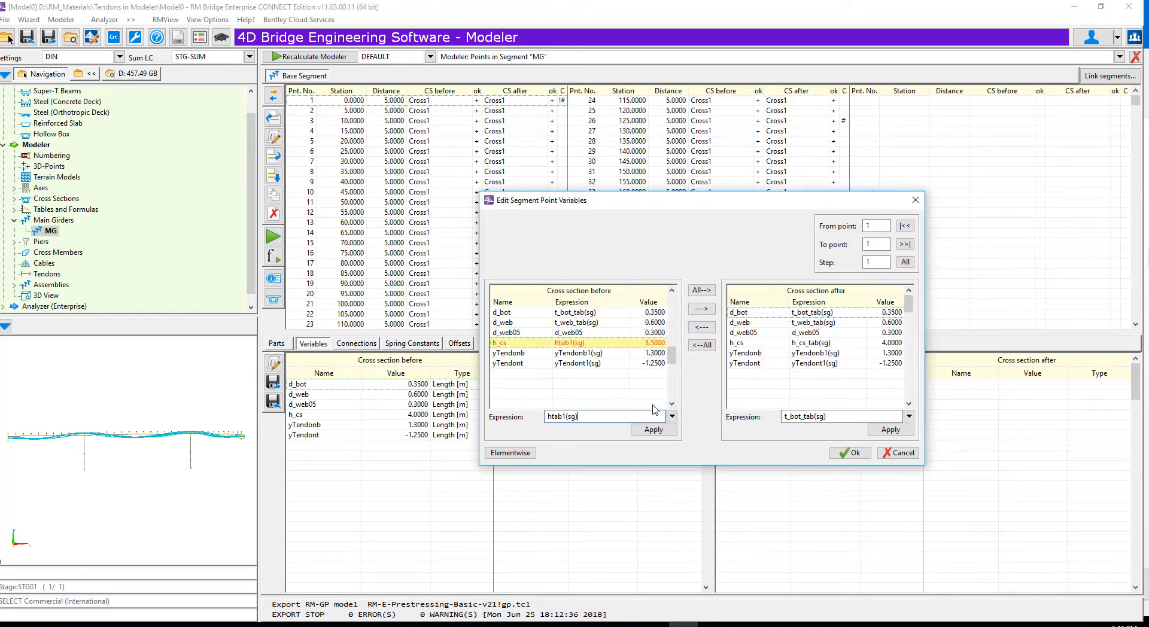
- Copy all cross-section-before expressions to the cross section after for points 1 to 36 and recalculate the Modeler
click(904, 244)
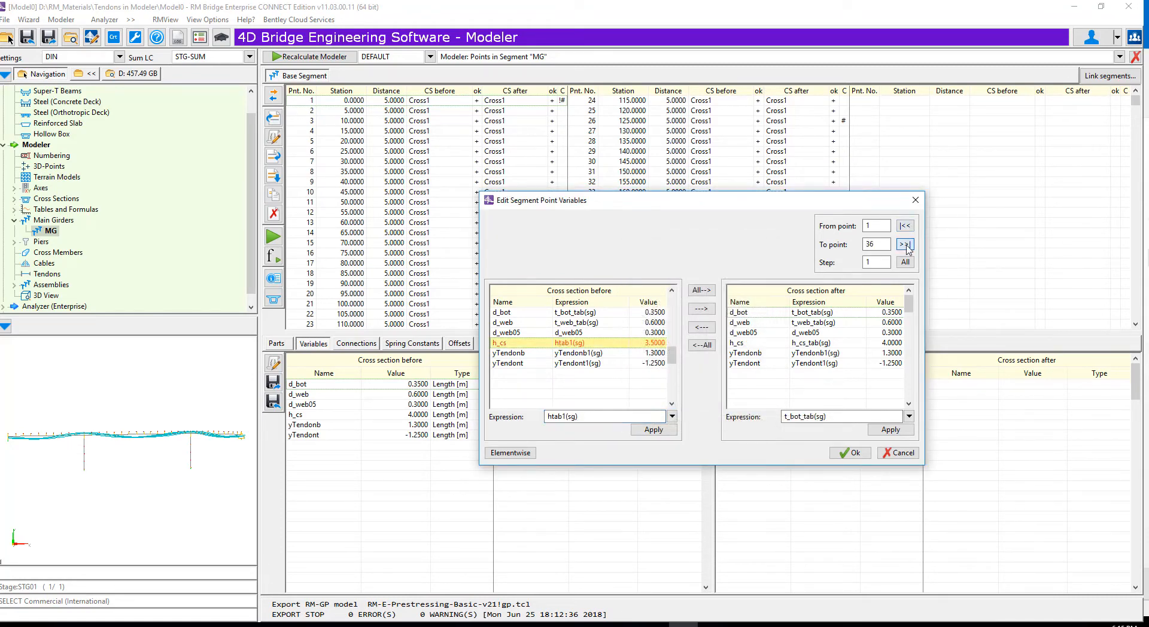
click(702, 292)
click(847, 453)
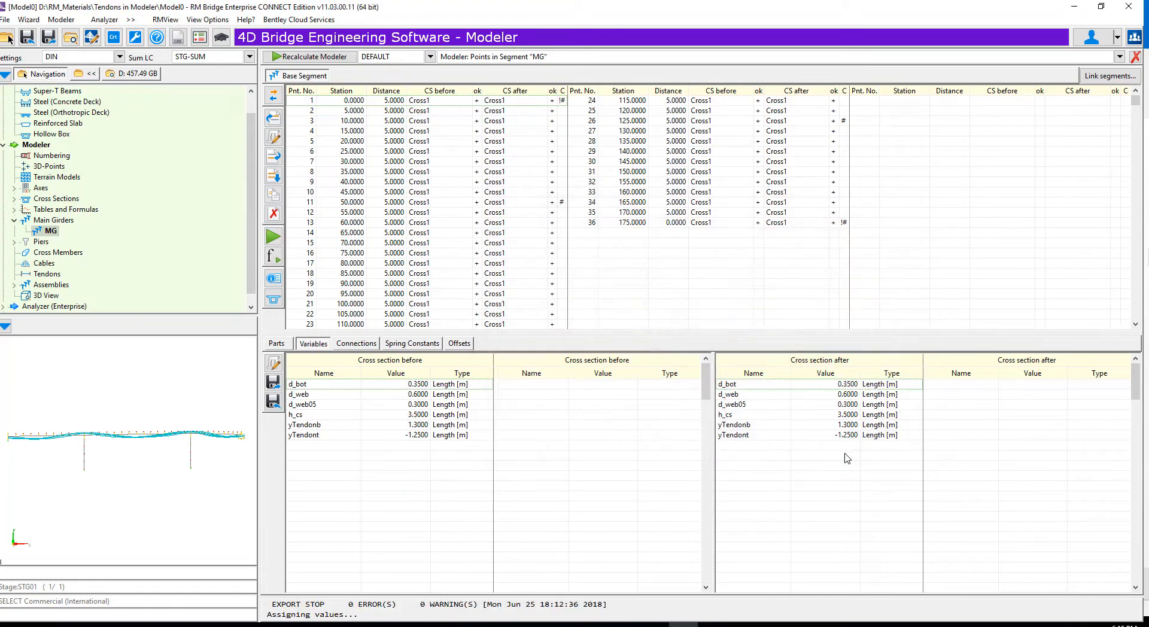
click(309, 56)
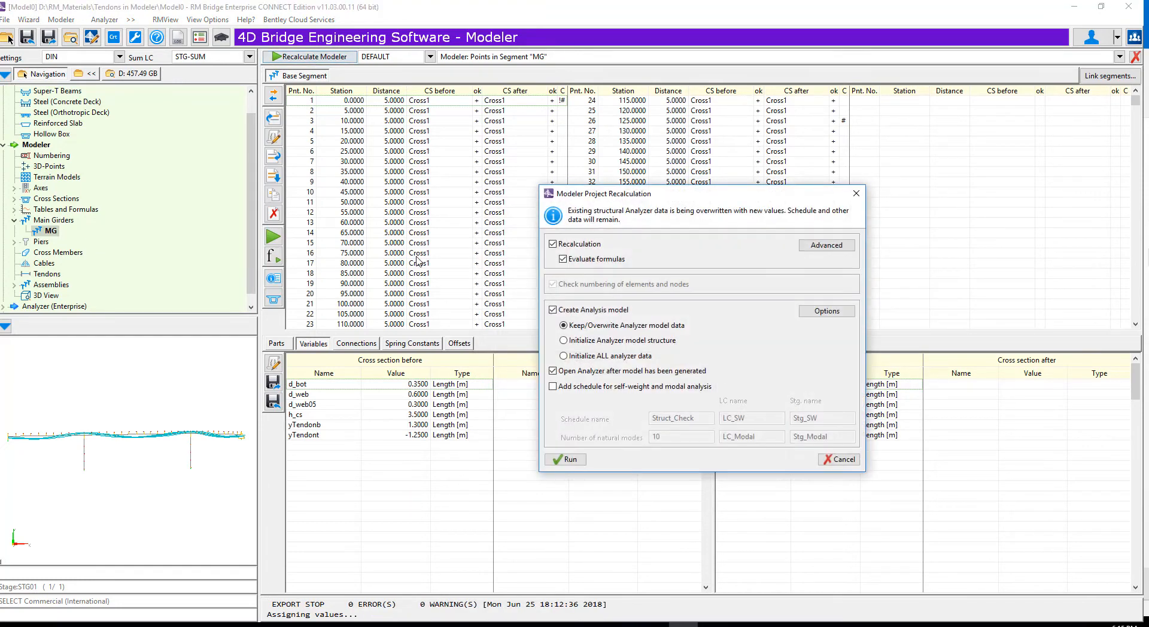
click(564, 459)
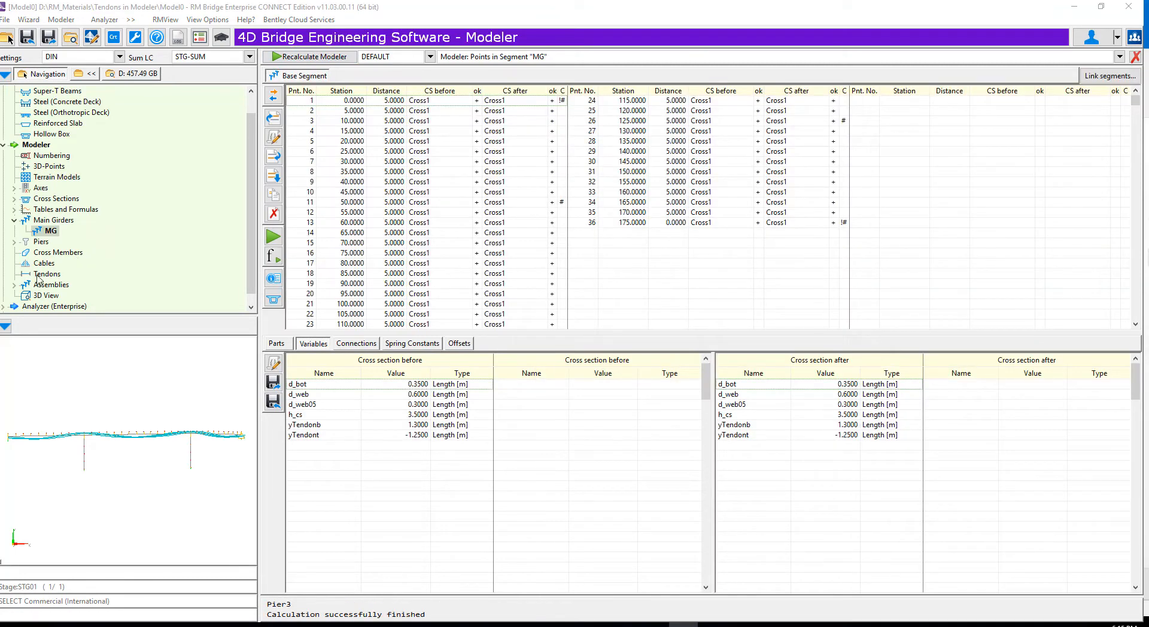
- Examine the geometry of tendon 110 in the 3D view to check how it follows the variable cross-section height
click(40, 276)
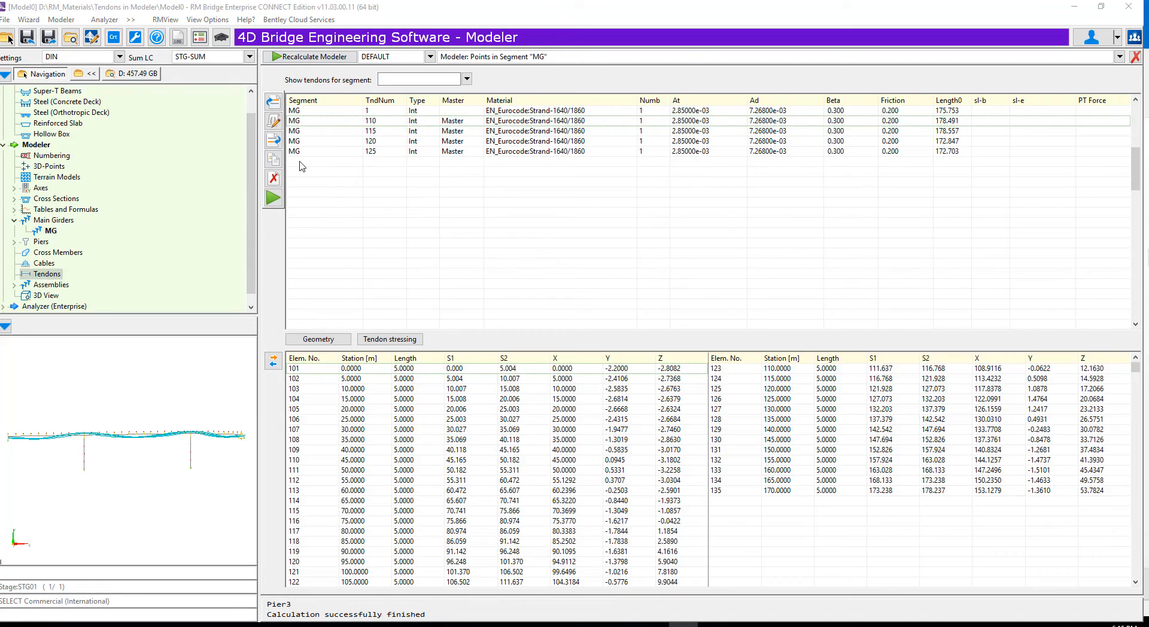
click(318, 339)
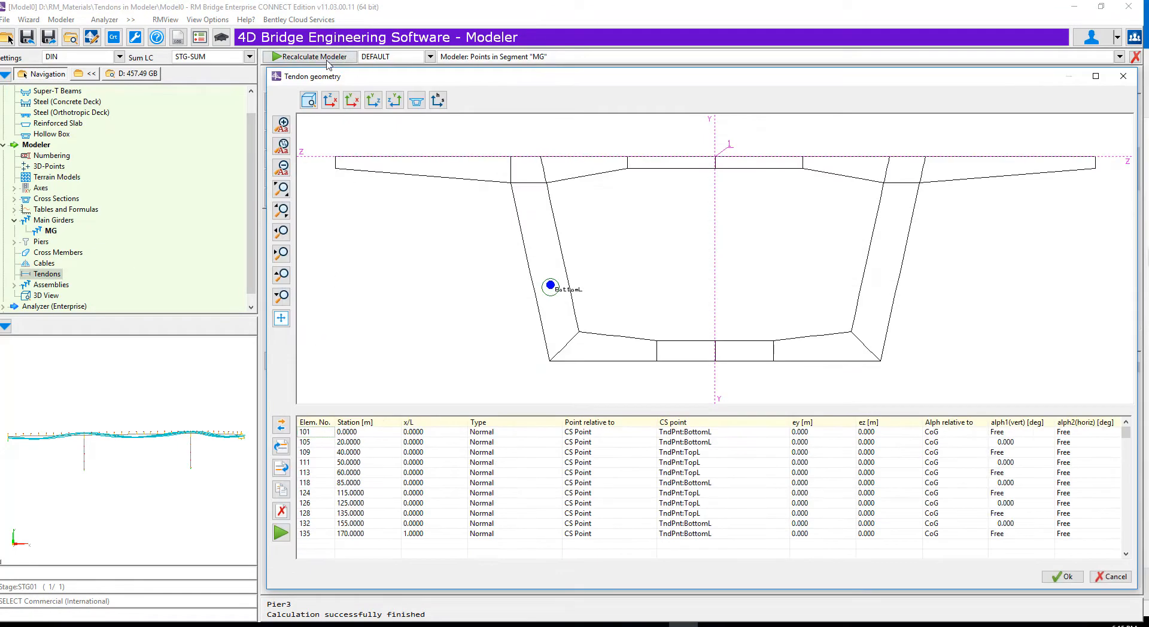
click(308, 101)
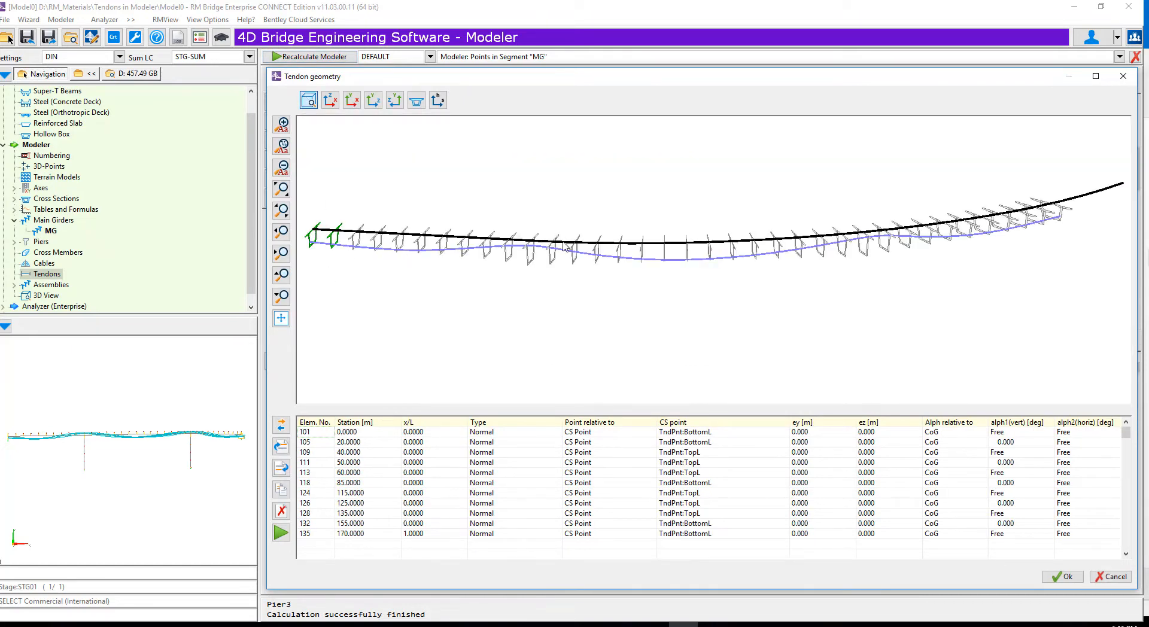
- Recalculate the Modeler with formulas evaluated and create the analysis model, keeping/overwriting the existing Analyzer model data
click(1063, 576)
click(309, 57)
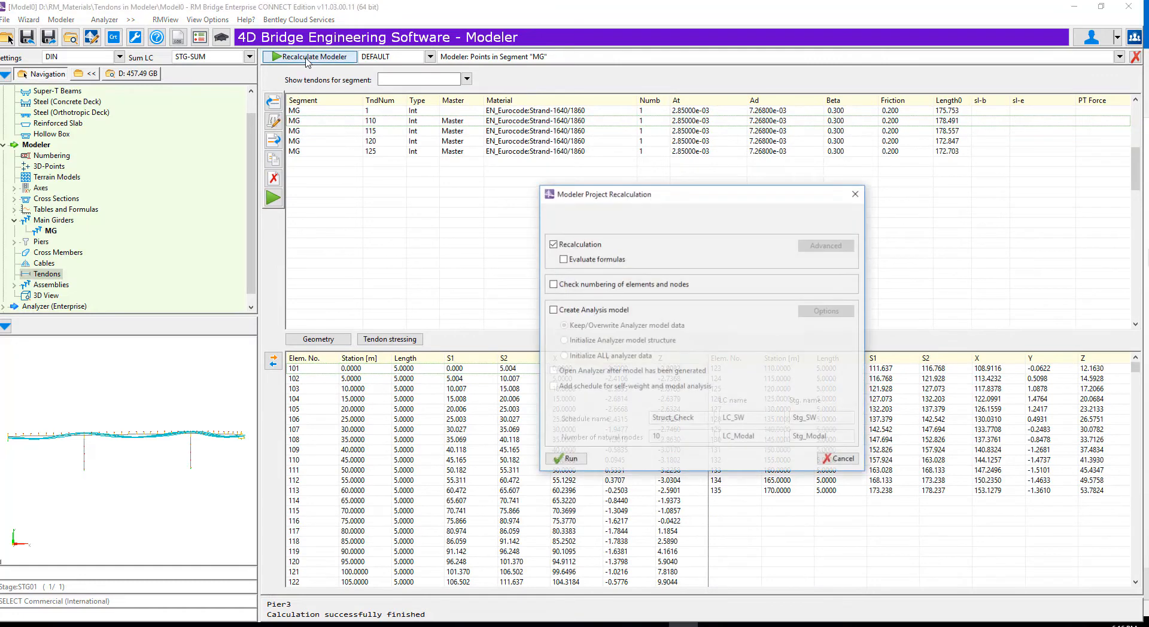
click(563, 259)
click(553, 310)
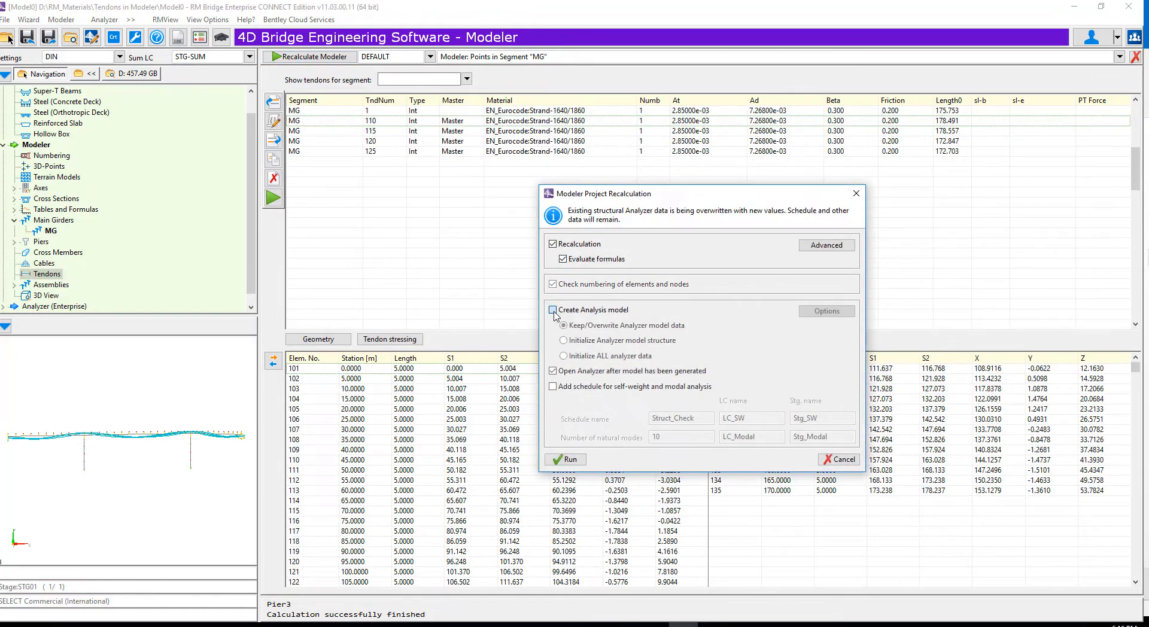
click(564, 459)
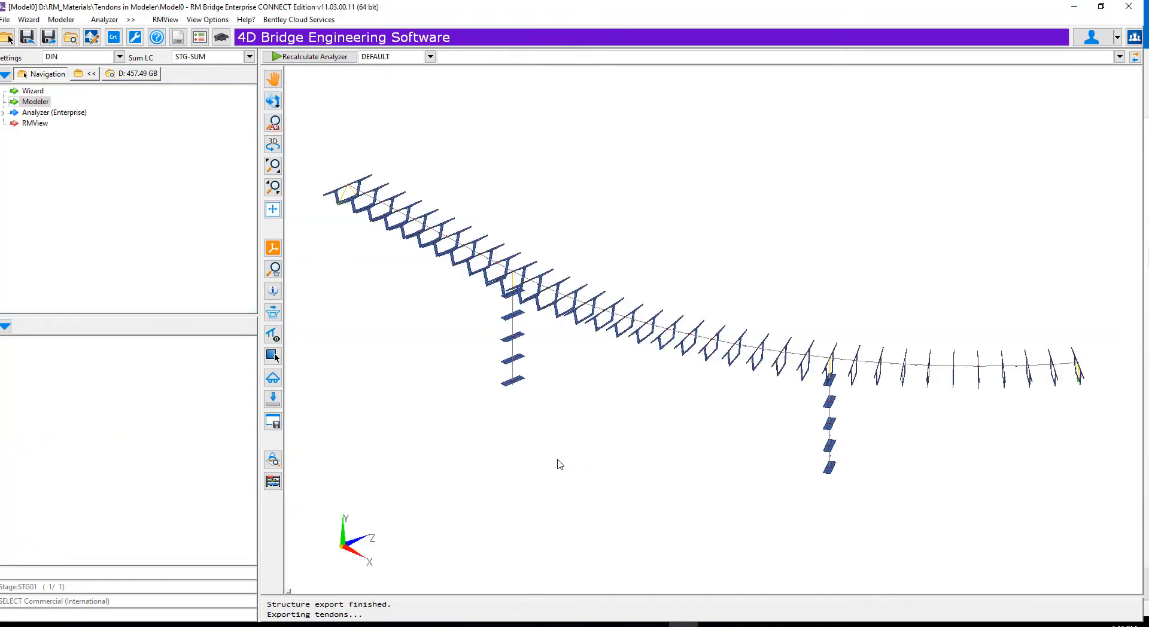
- Recalculate the Analyzer and display the cross-section plots with tendon positions for elements 111 and 118
click(307, 57)
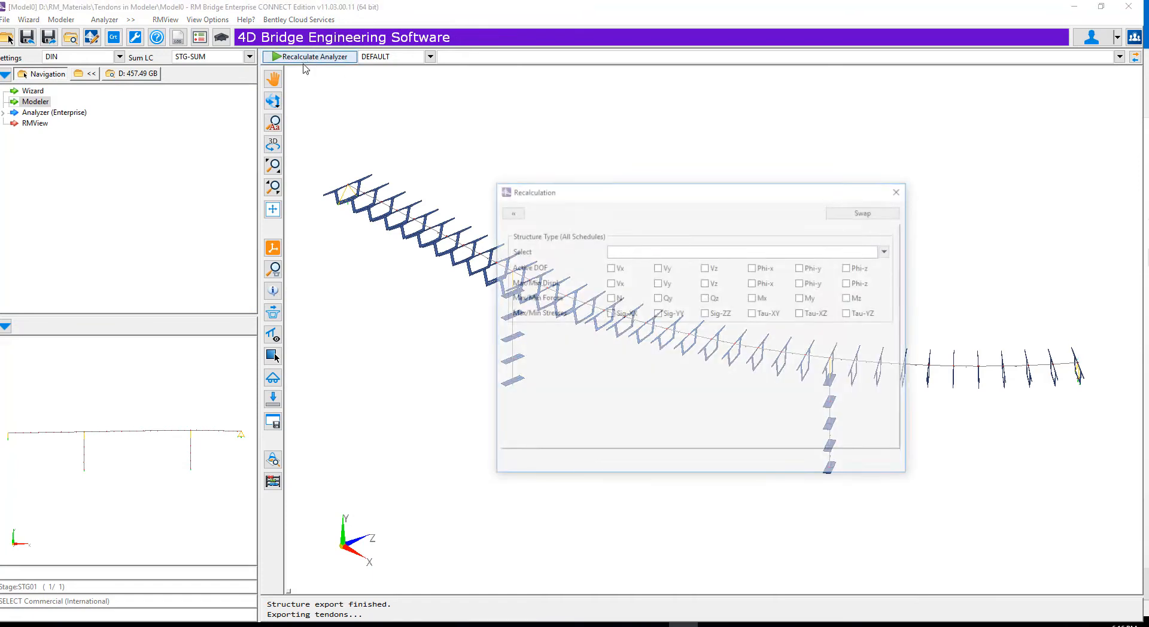
click(518, 459)
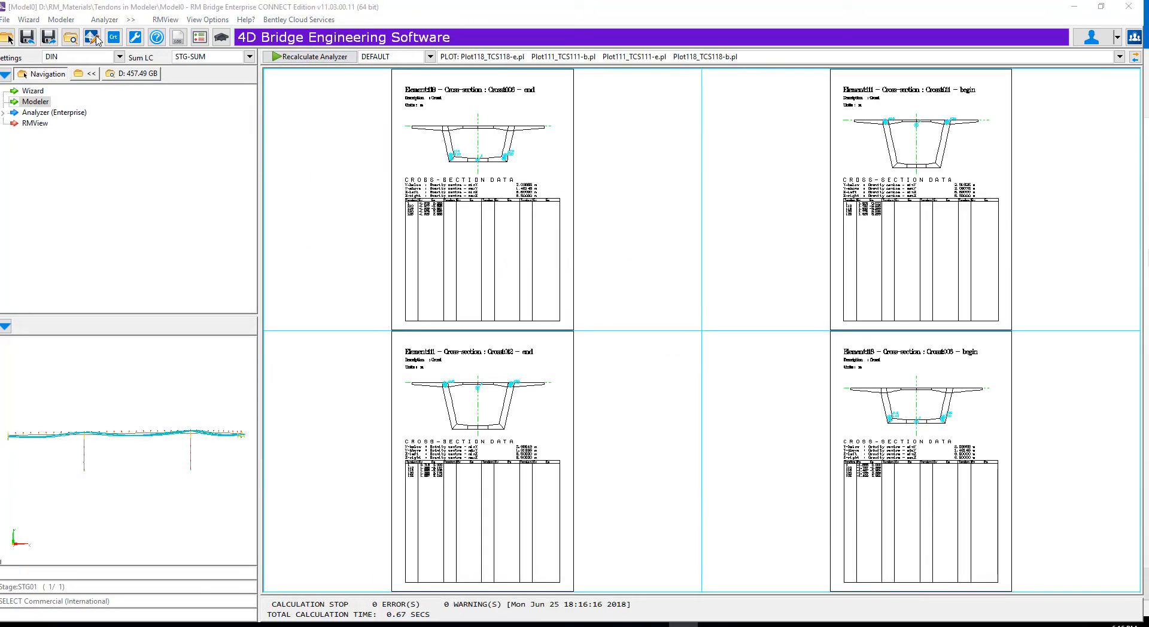
double_click(44, 114)
click(68, 255)
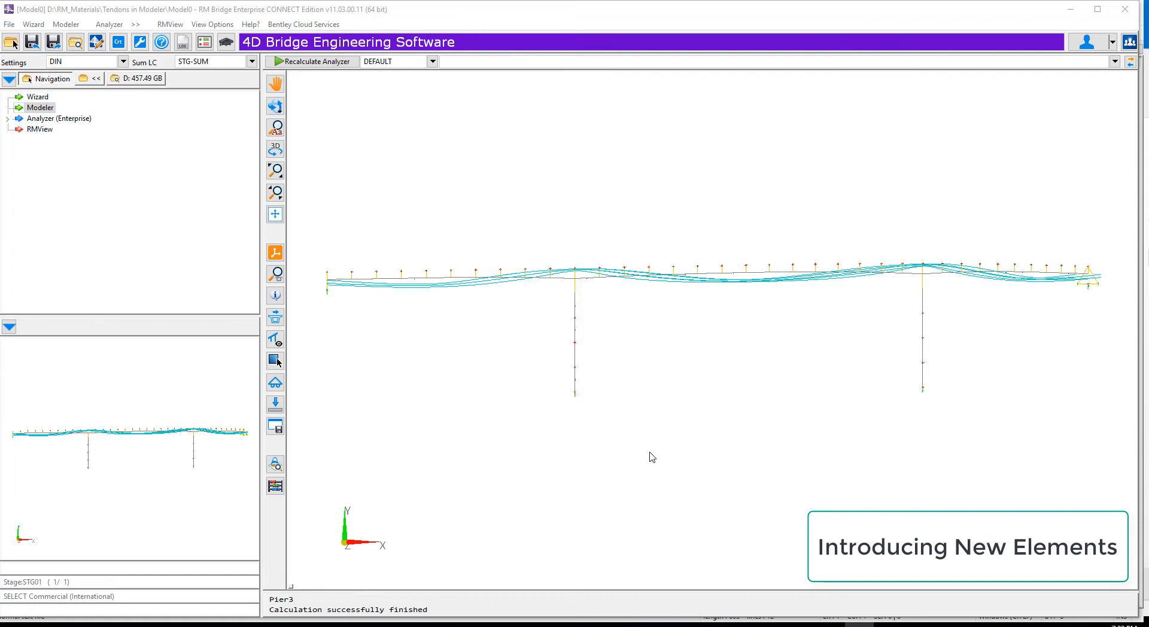
- Insert 9 segment points after point 18 of main girder segment MG, starting at station 86 m with a 1 m step
double_click(40, 109)
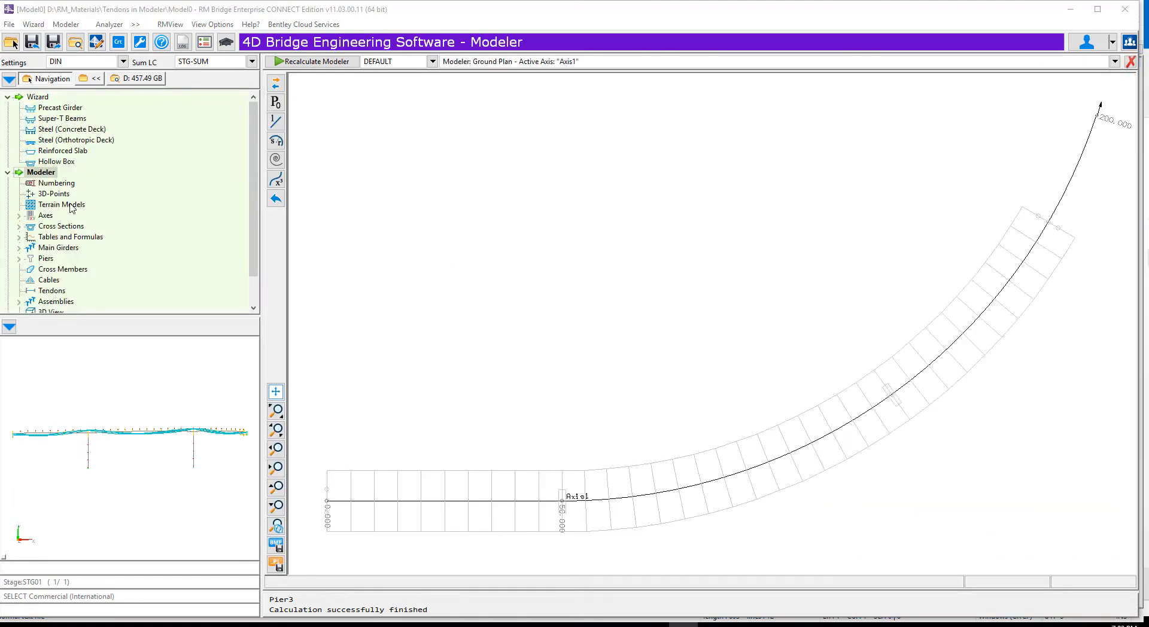
double_click(58, 248)
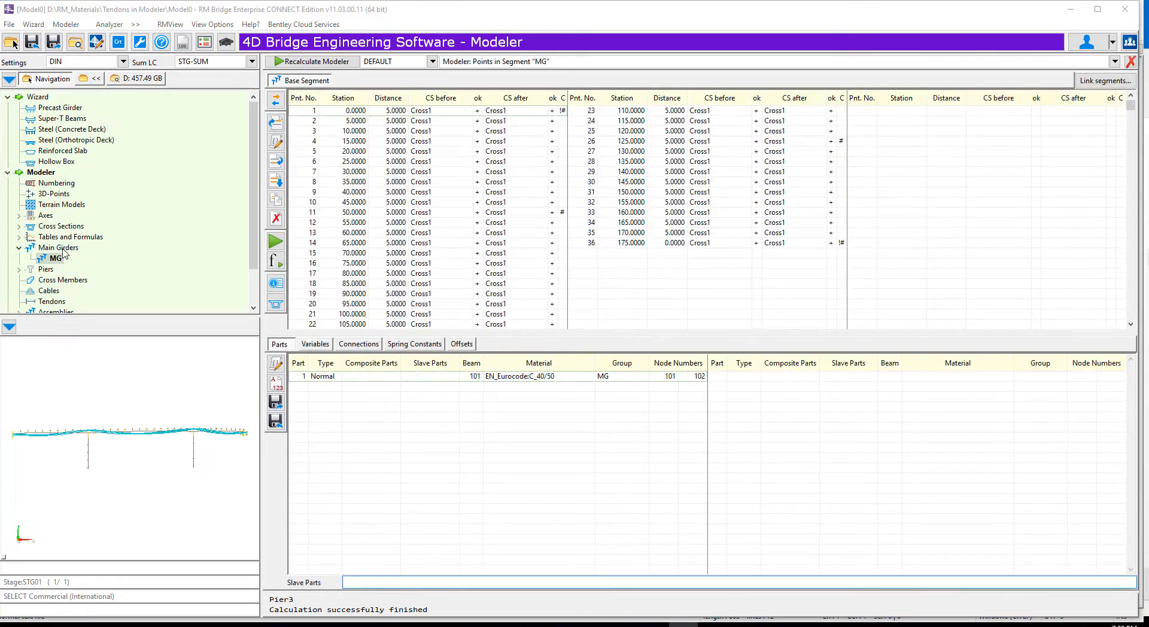
click(345, 285)
click(276, 160)
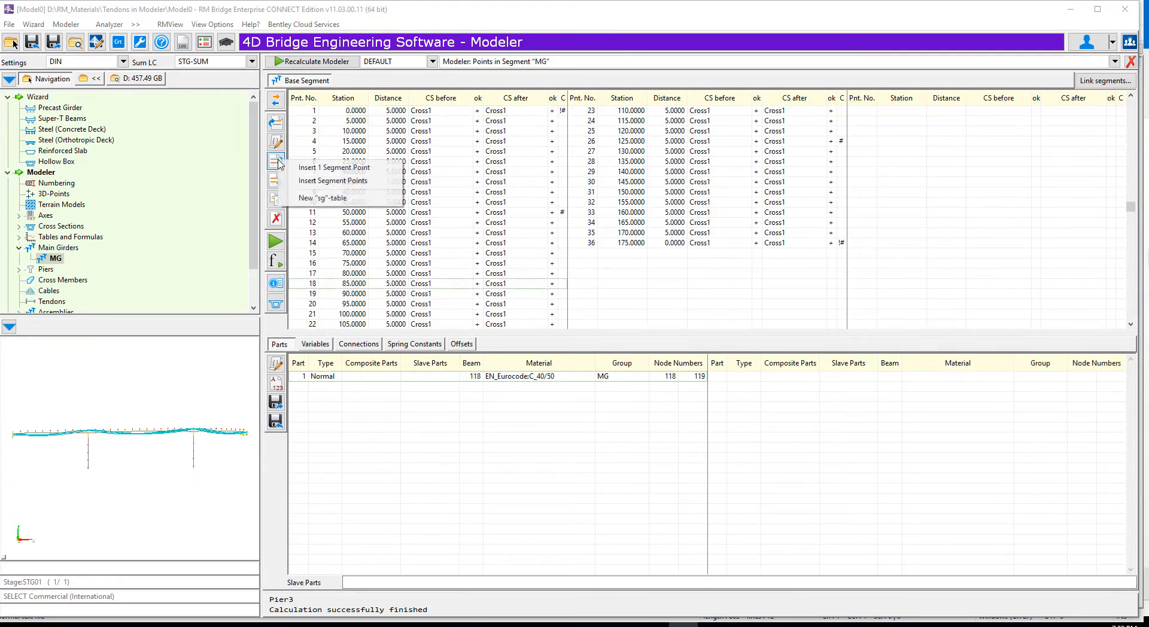
click(328, 181)
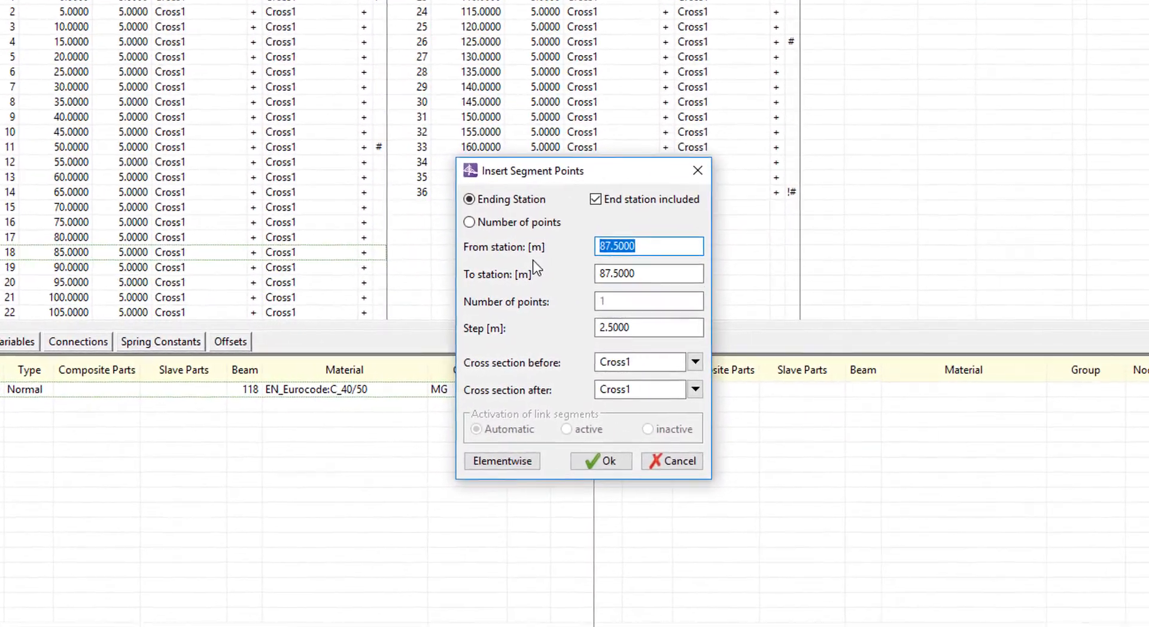
text(86)
click(475, 221)
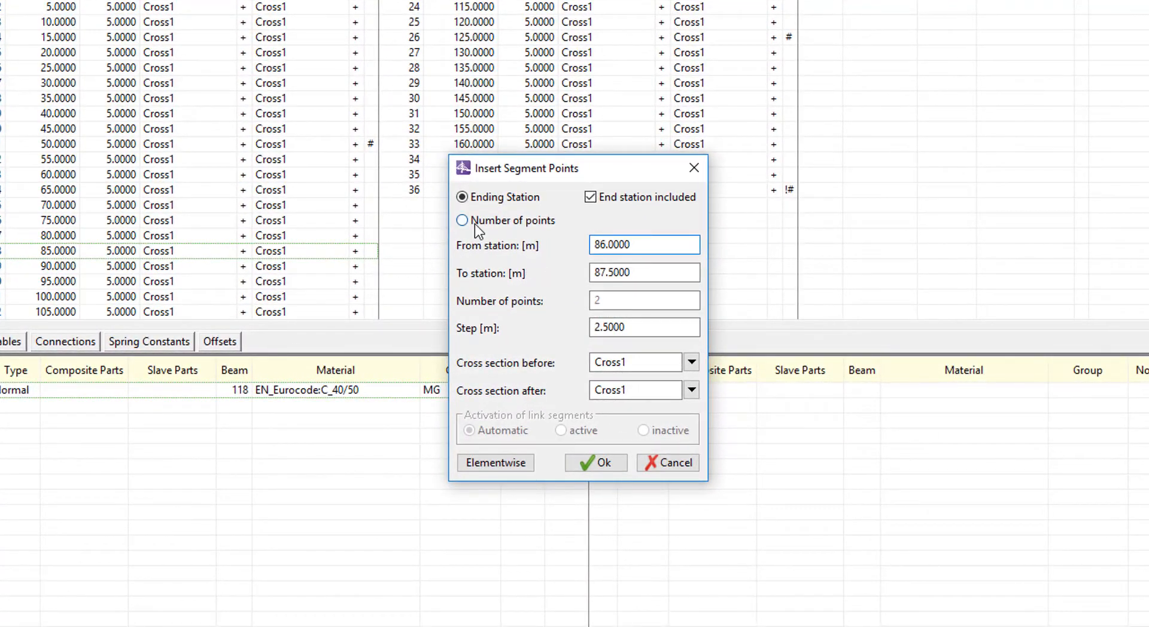
double_click(624, 297)
text(9)
key(Tab)
text(1)
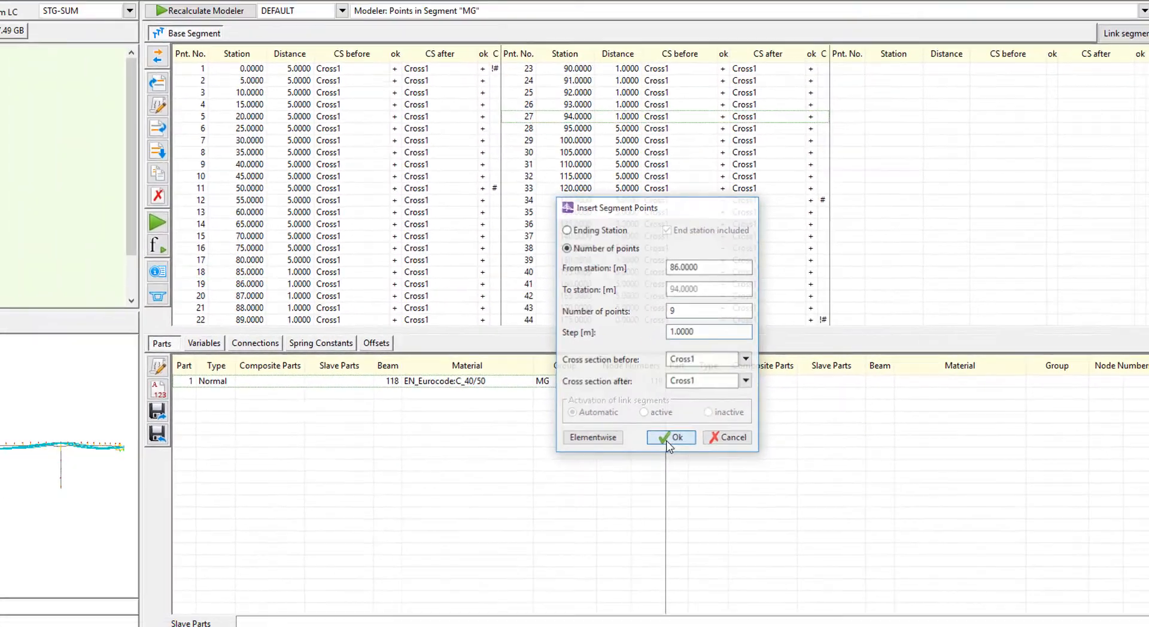
click(607, 457)
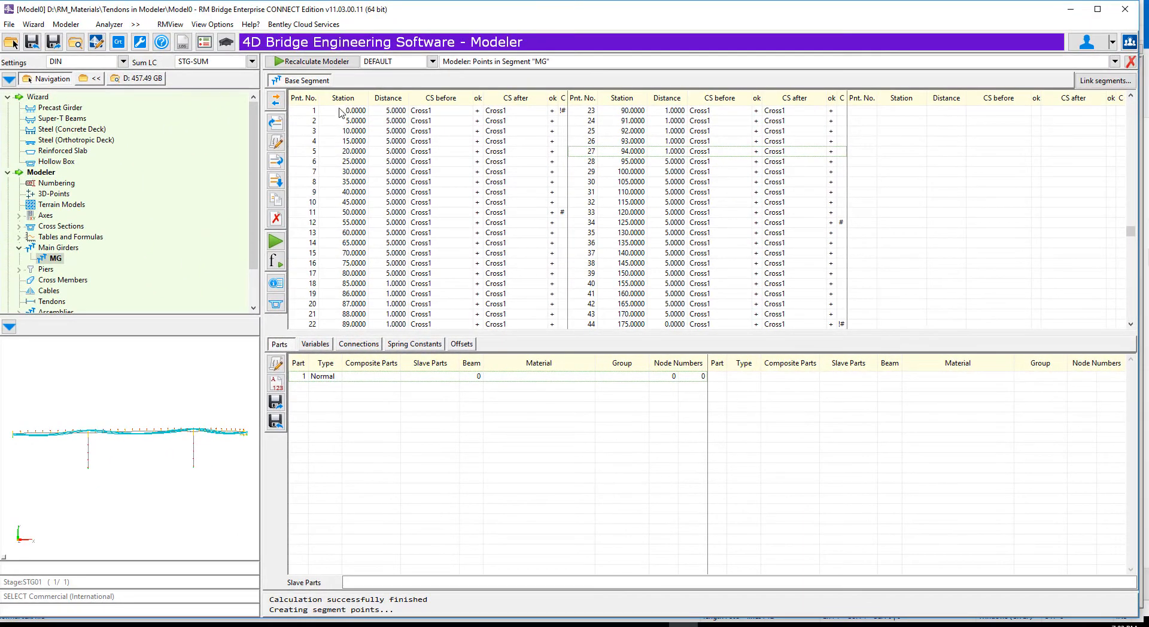
- Apply group MG, material EN_Eurocode:C_40/50 and numbering from element 101 to part 1 for segment points 1 to 44
click(340, 111)
click(322, 378)
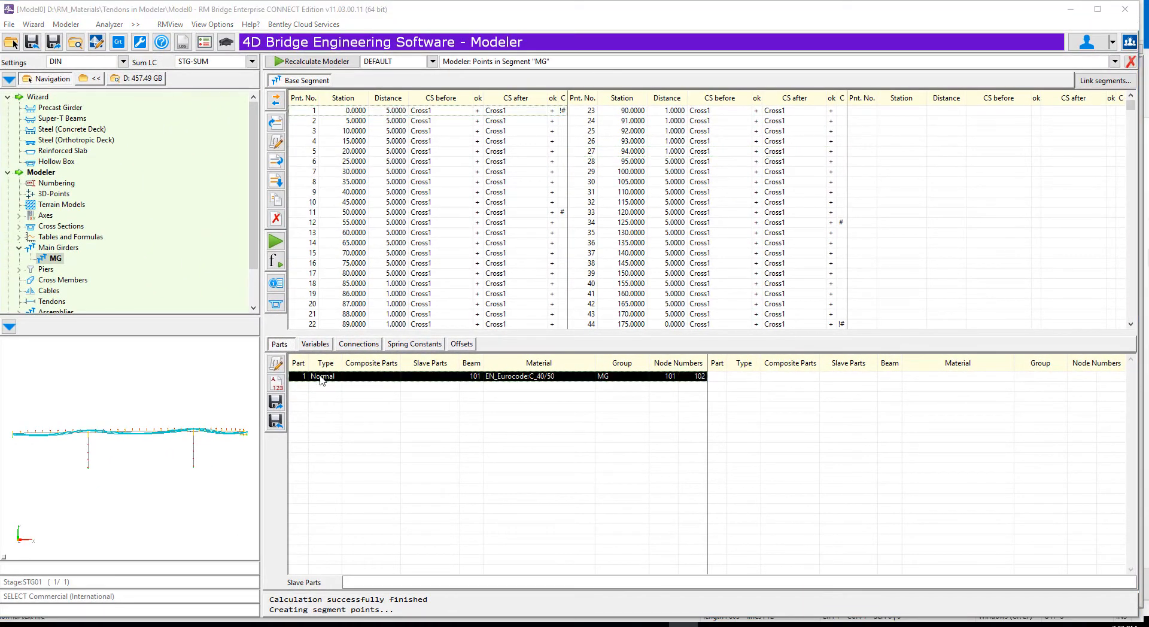
click(280, 366)
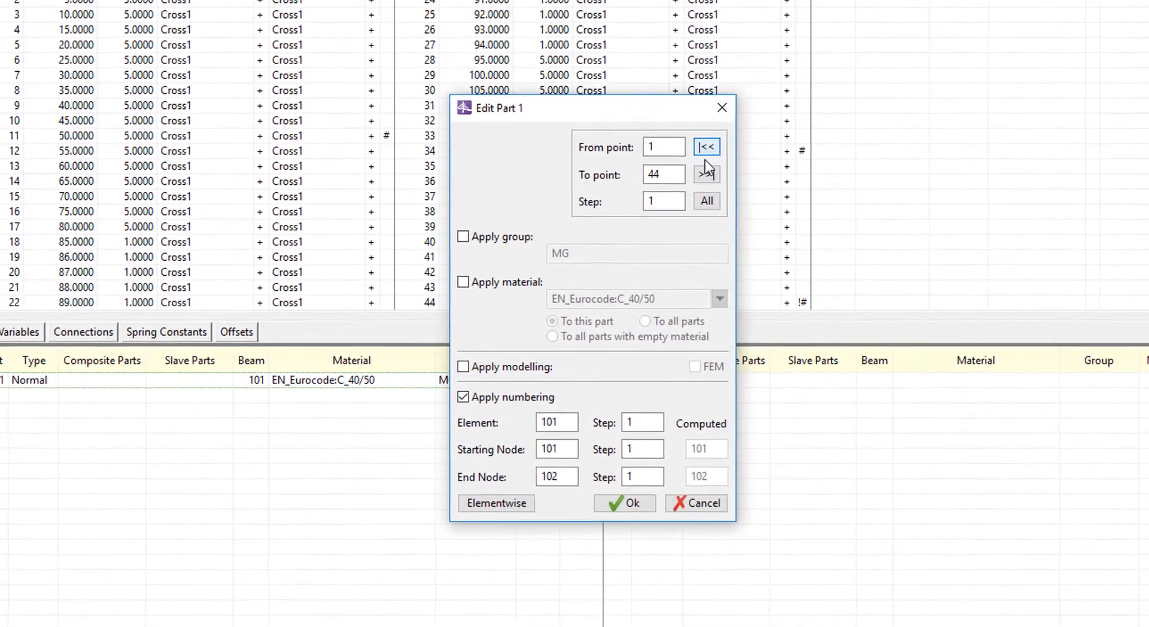
click(464, 236)
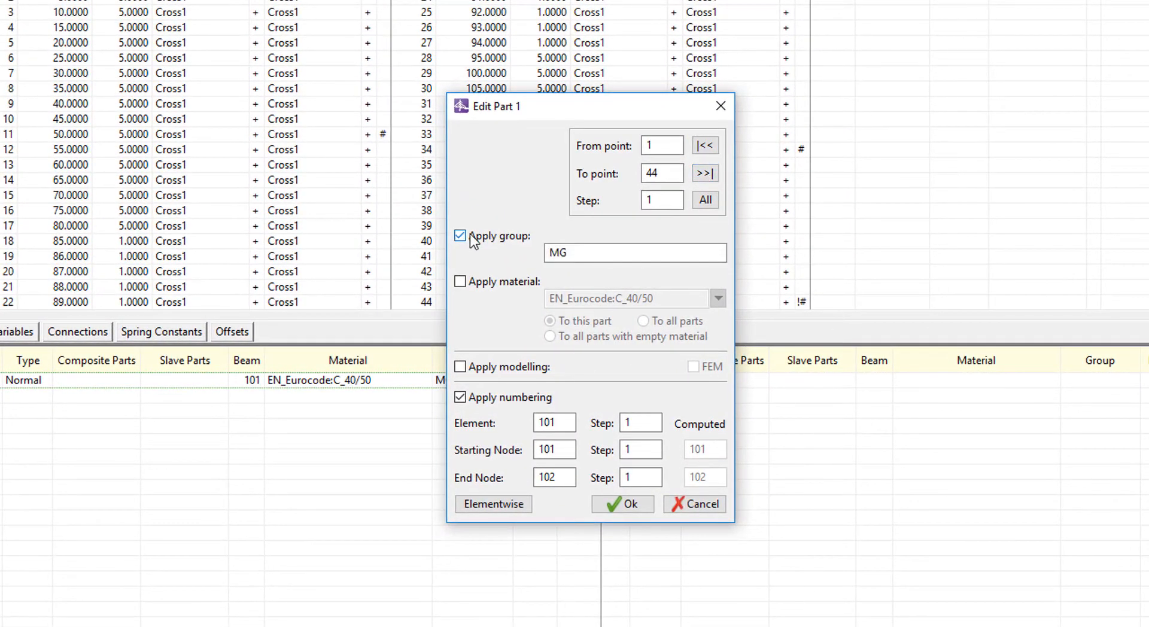
click(459, 281)
click(622, 503)
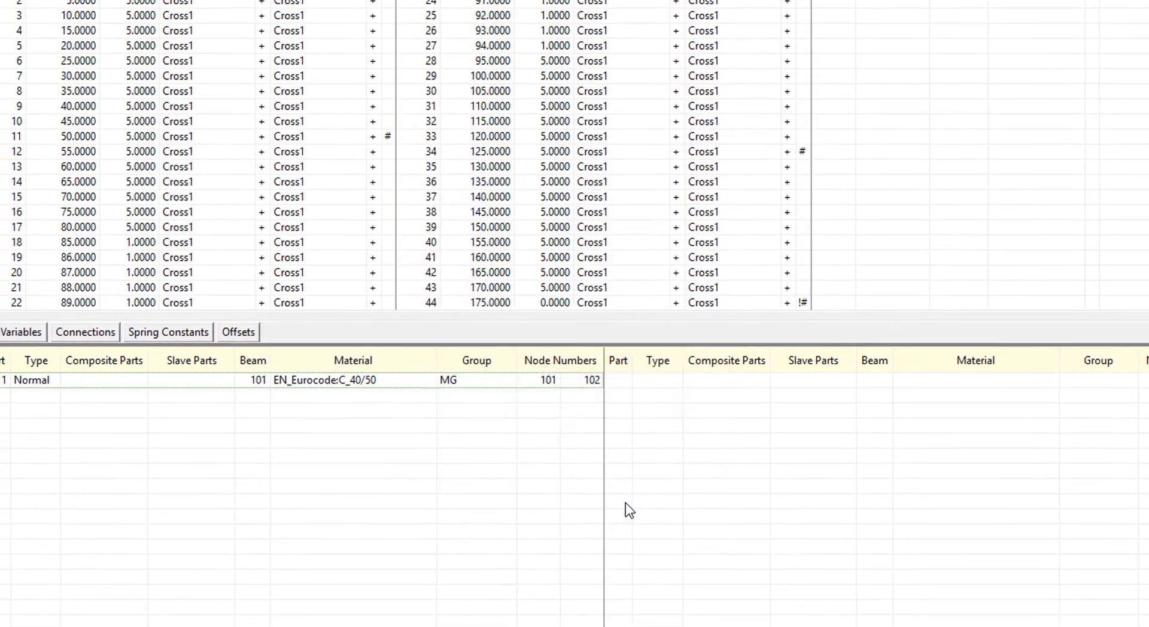
- Recalculate the Modeler with formula evaluation and the numbering check of elements and nodes enabled
click(257, 34)
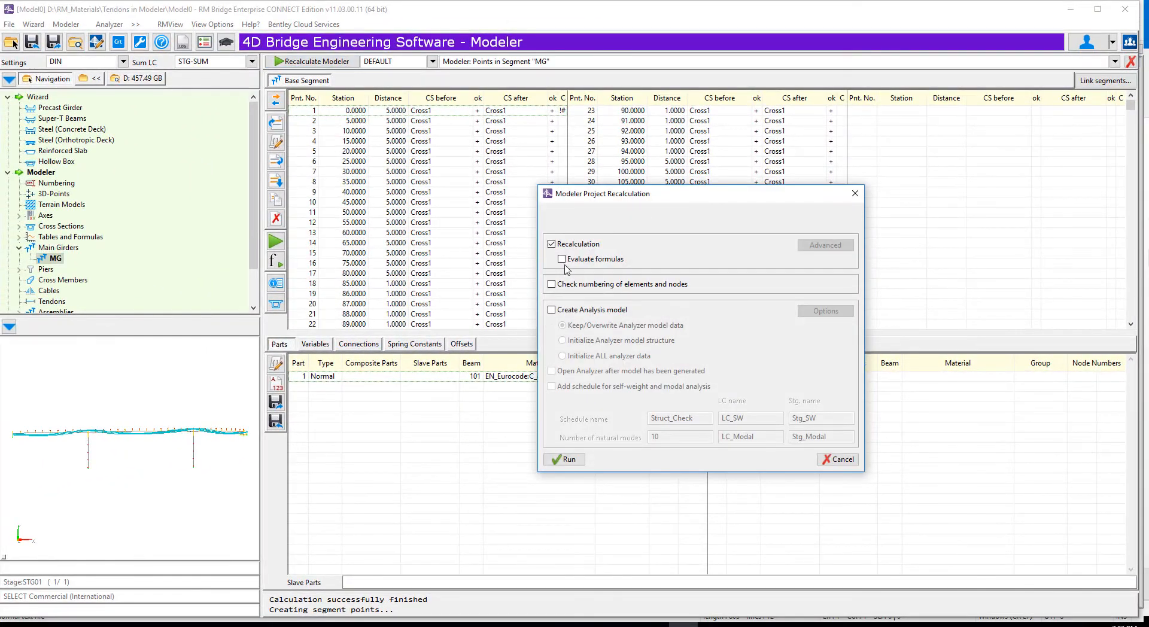
click(561, 259)
click(551, 285)
click(564, 460)
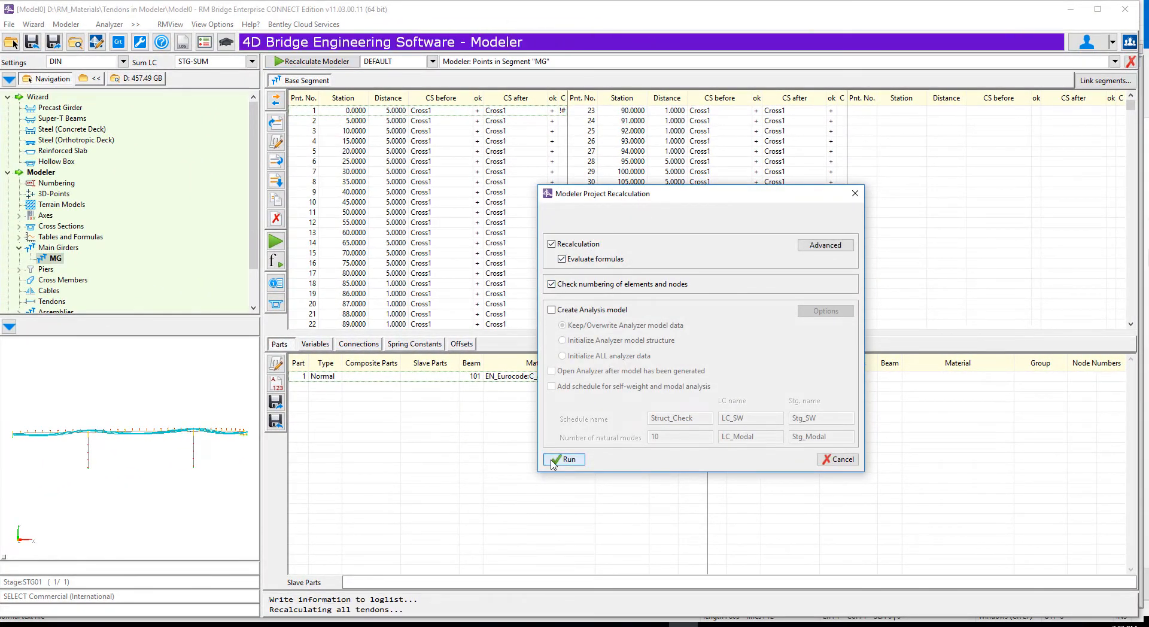
- Examine the tendon geometry in the 3D and plan views to check the tendon layout around the inserted elements
click(53, 302)
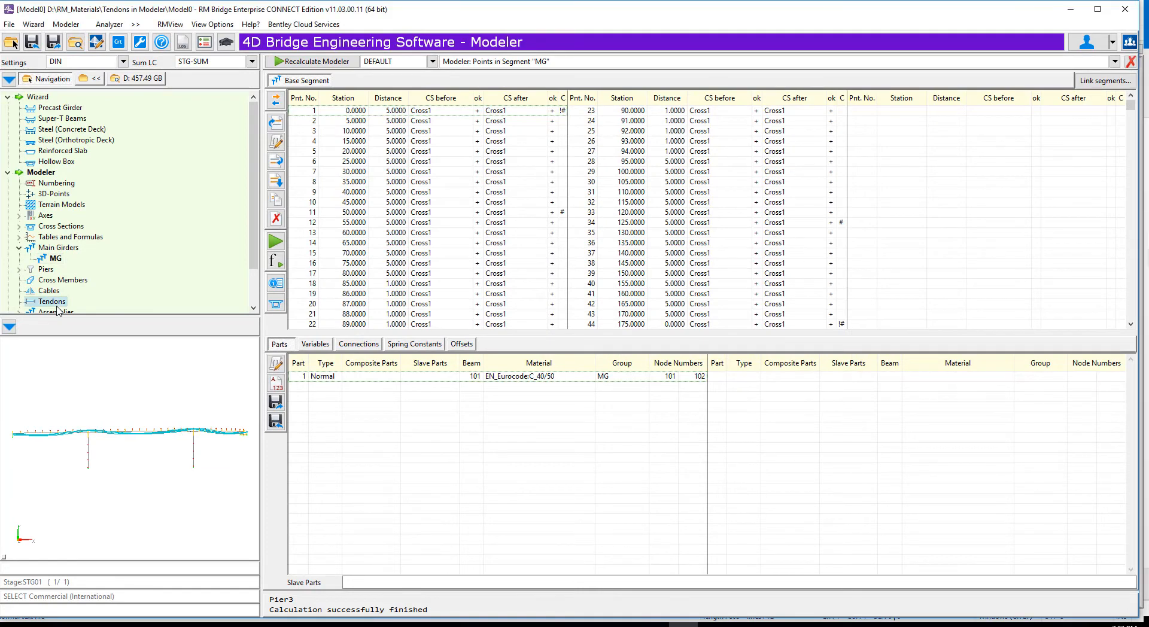
click(320, 339)
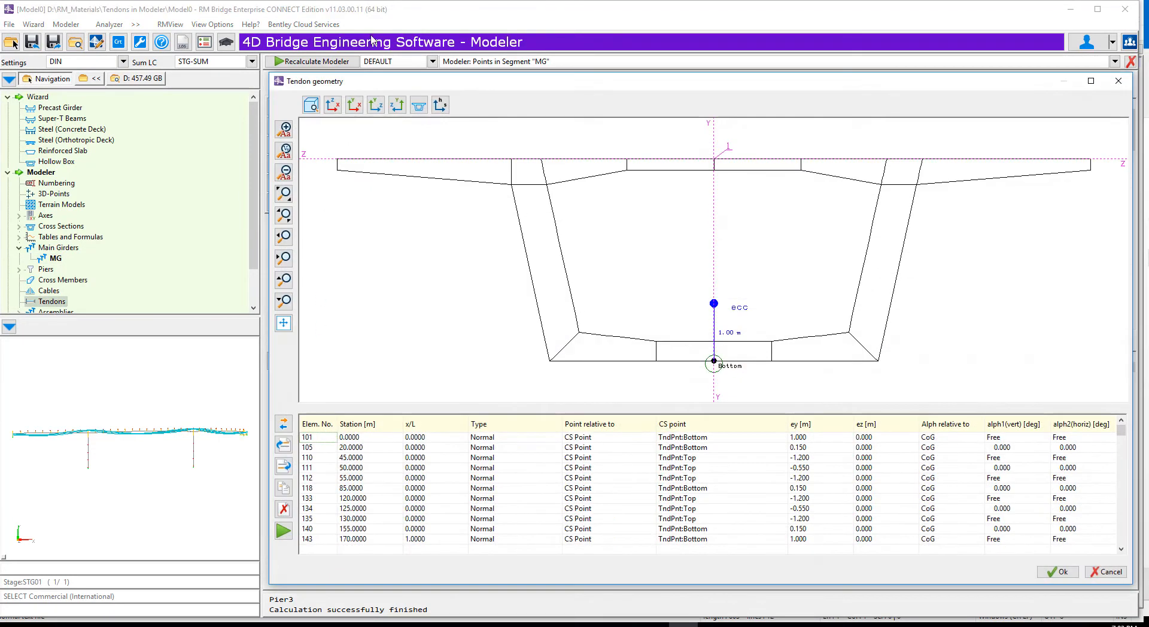
click(310, 105)
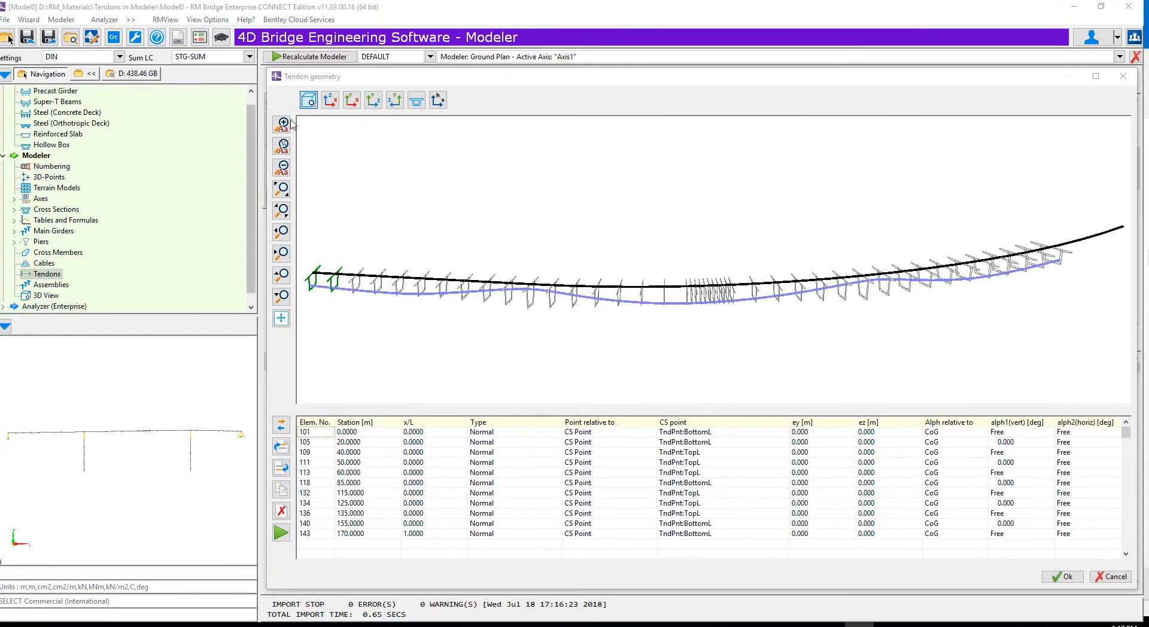
click(330, 101)
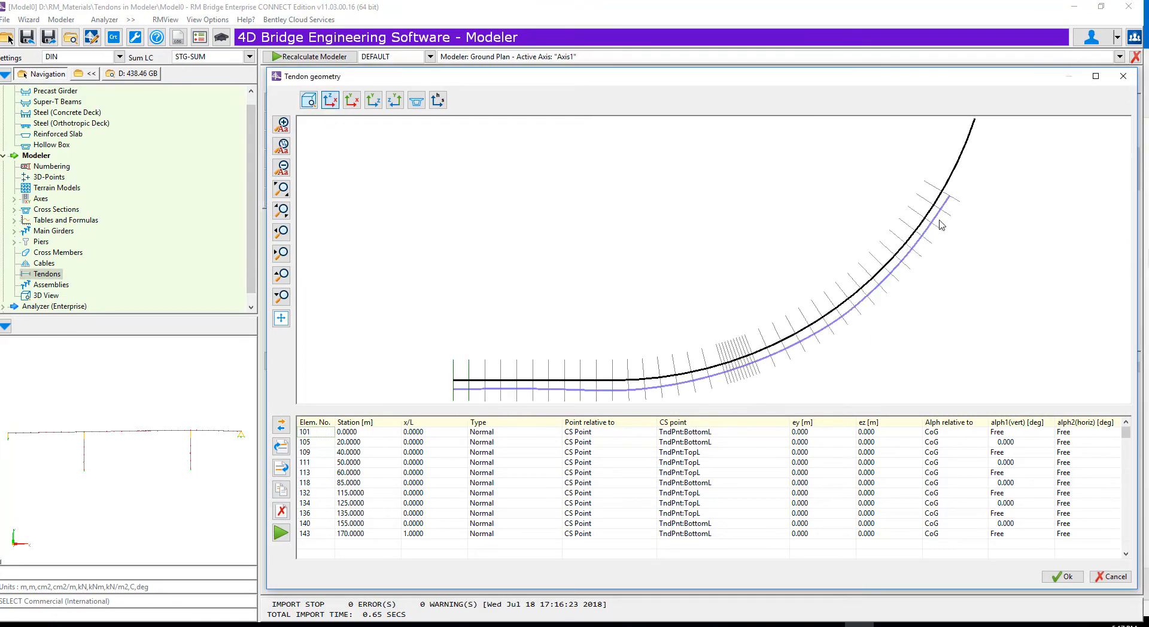
click(1068, 577)
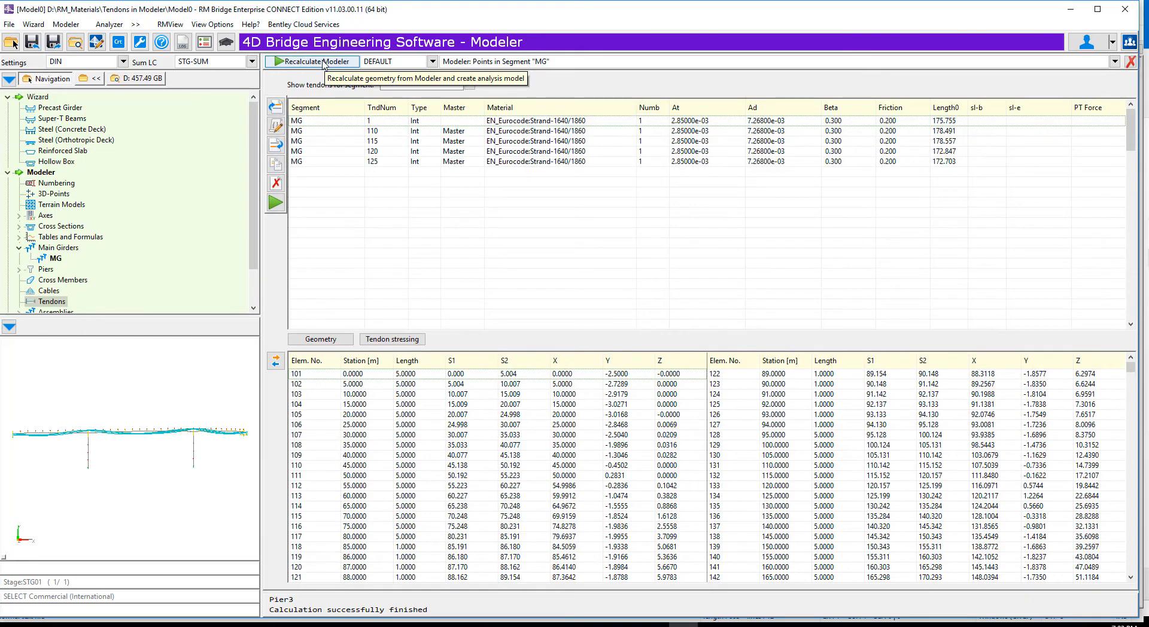
- Recalculate the Modeler with formulas evaluated and create the analysis model with all Analyzer data initialized, without assigning a Connect project
click(323, 62)
click(570, 259)
click(551, 310)
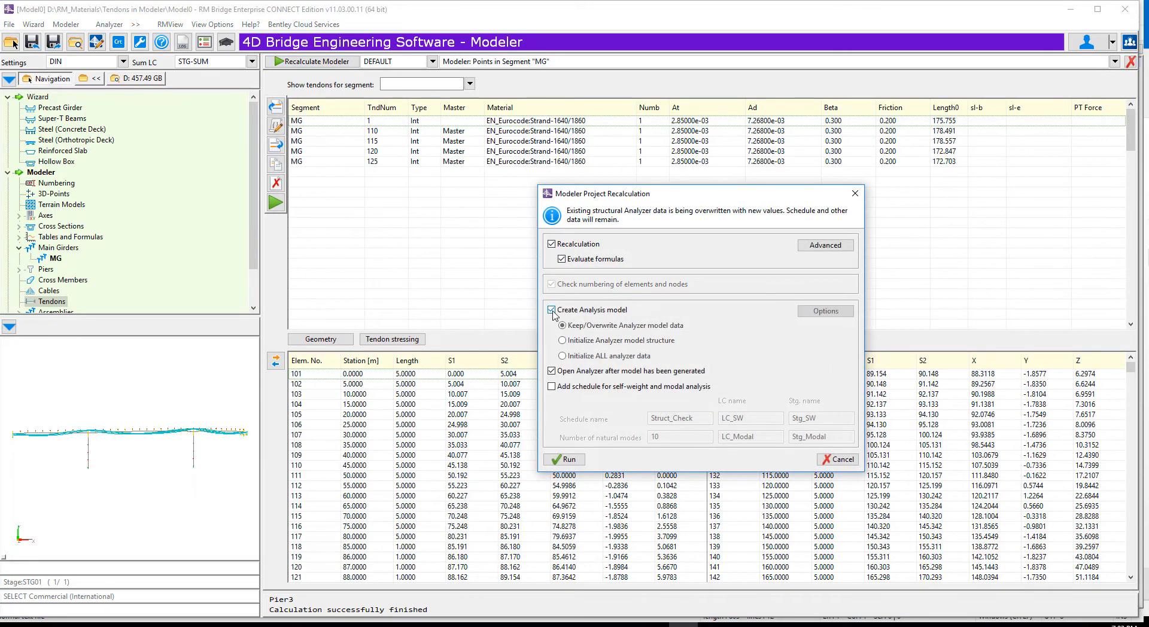
click(562, 356)
click(546, 460)
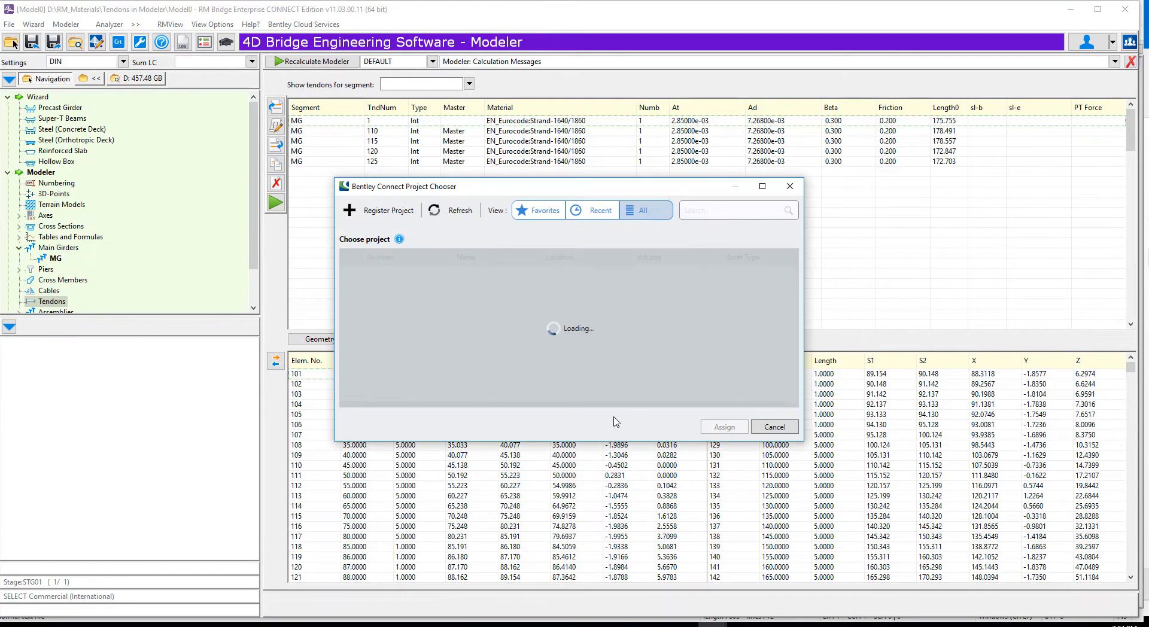
click(774, 427)
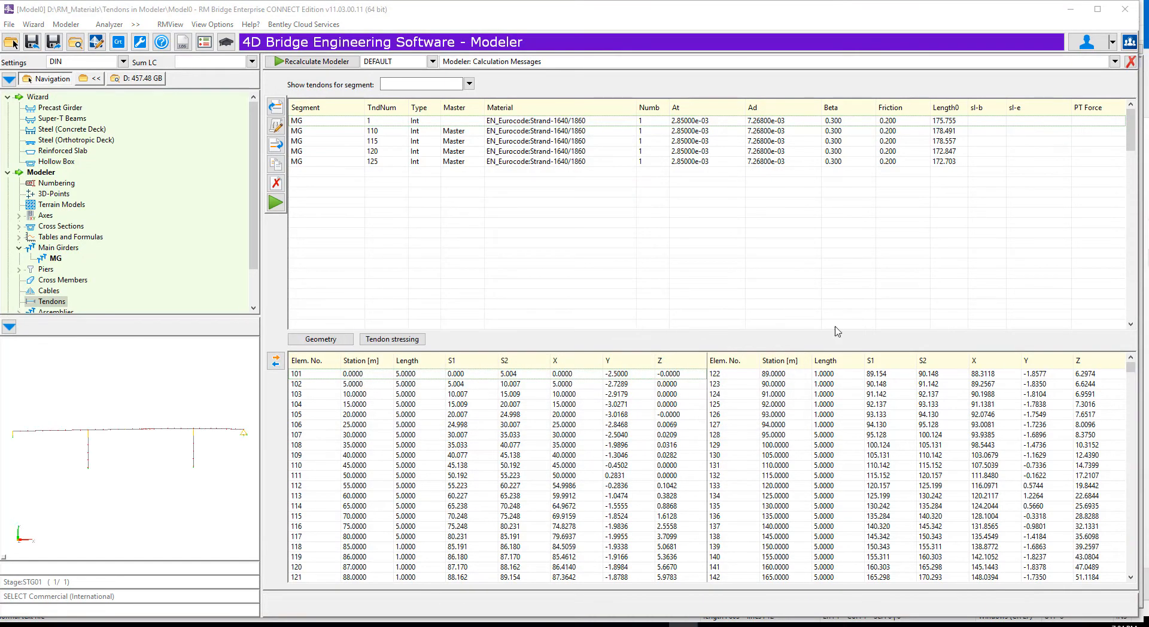
- Leave the Modeler and recalculate the Analyzer with only cross section calculation and structure check enabled
click(1131, 61)
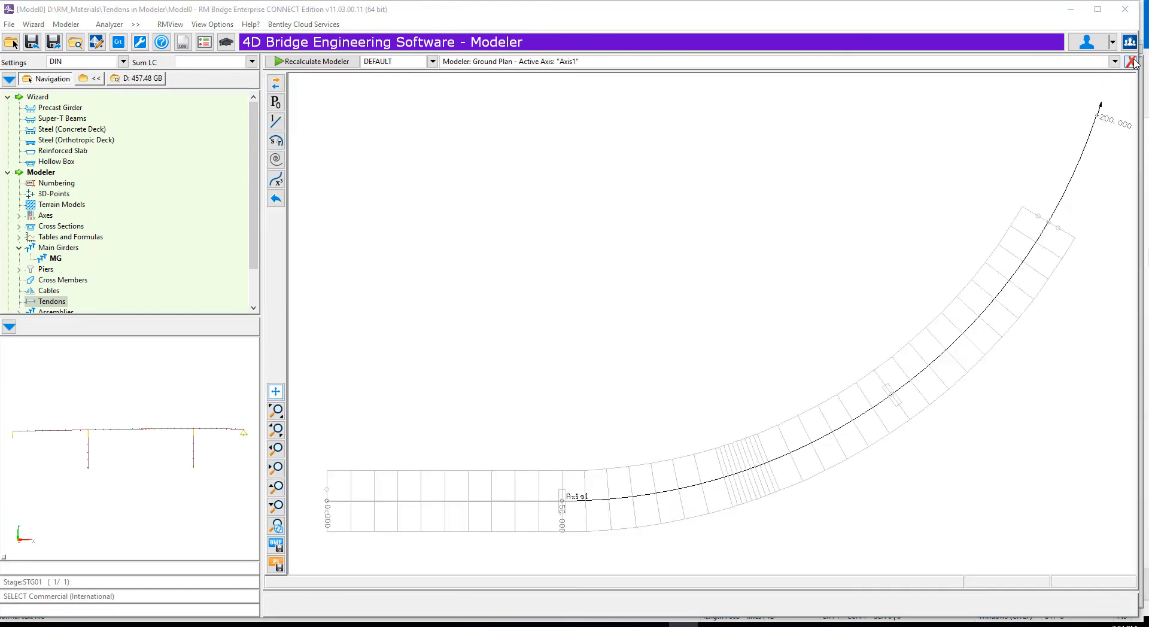
click(1131, 61)
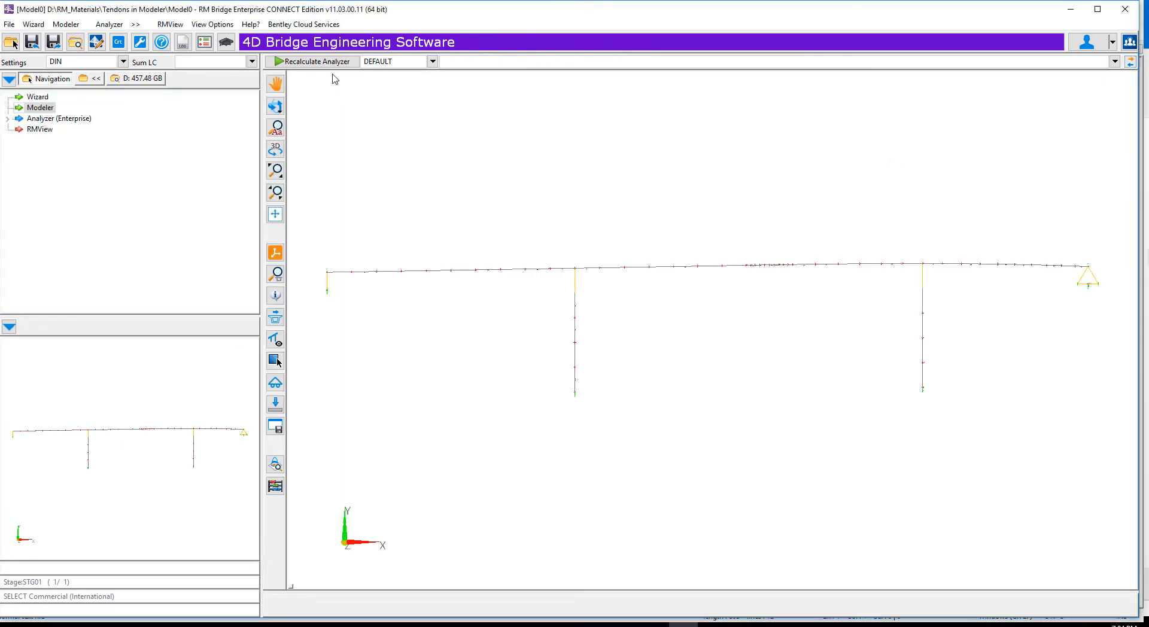
click(302, 62)
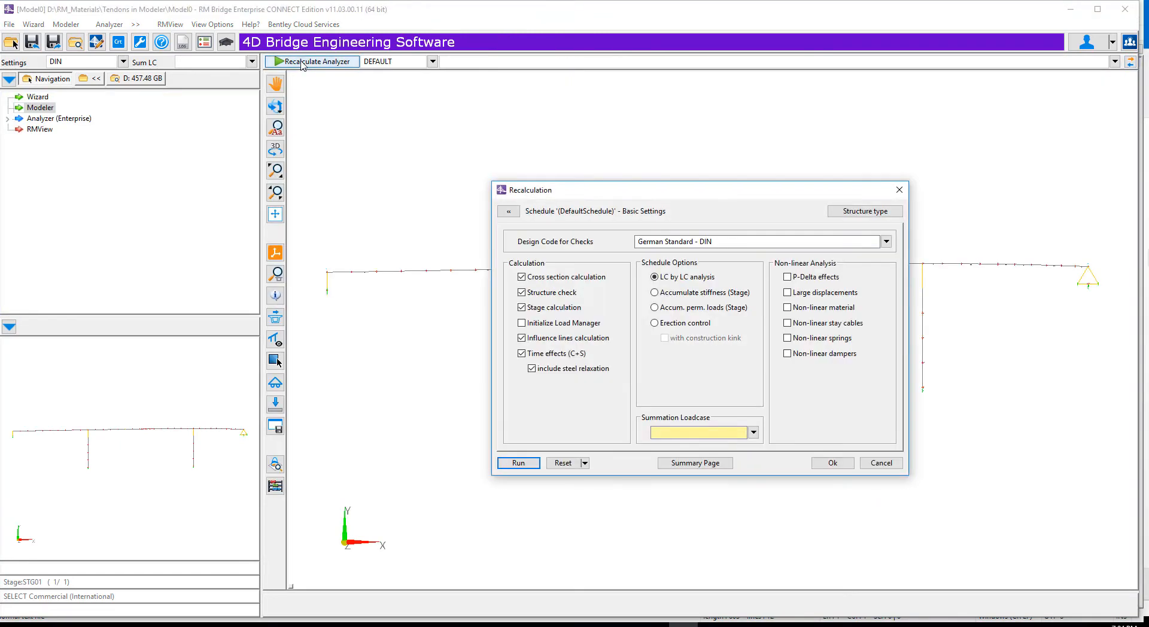
click(526, 309)
click(521, 354)
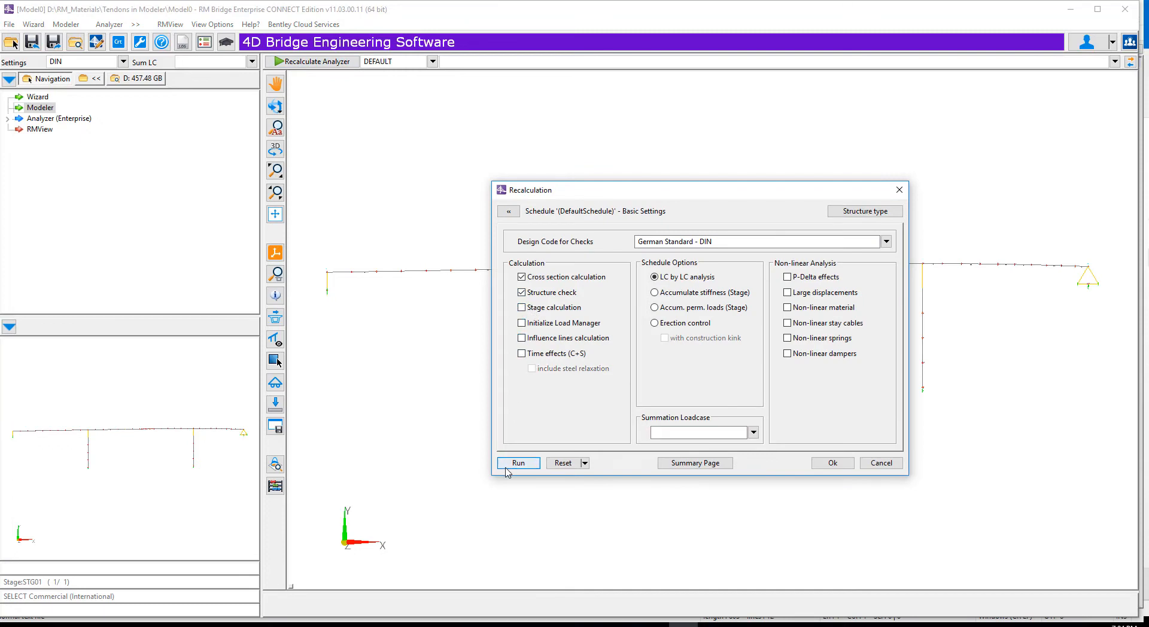
click(518, 462)
middle_drag(756, 358, 552, 427)
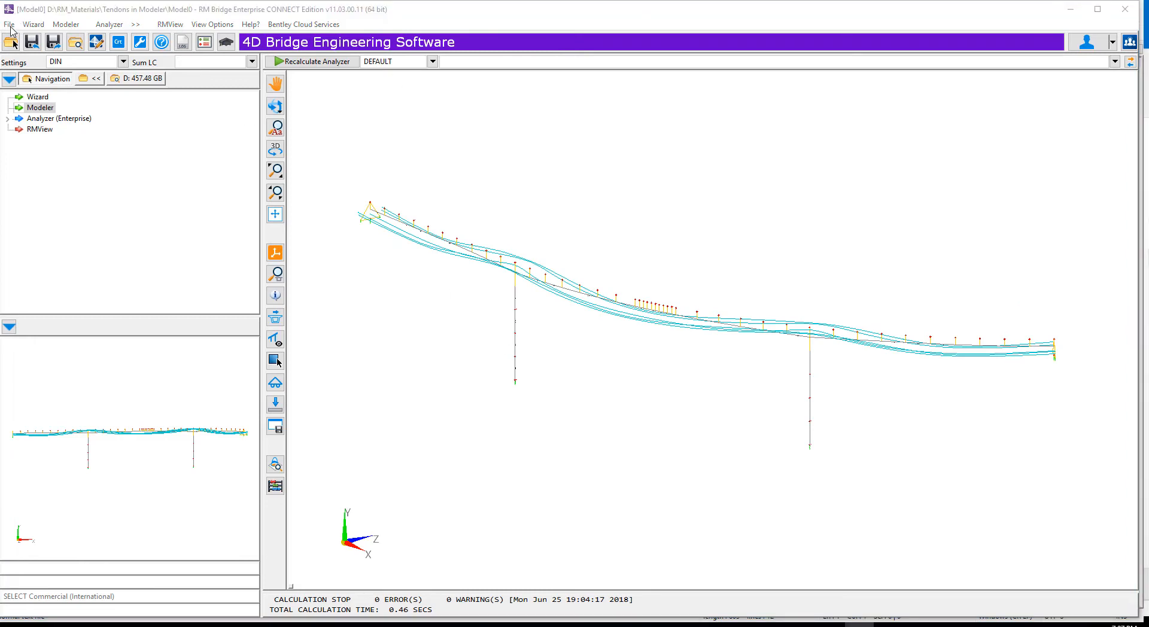
- Read the TCL file RM-E-Prestressing-Basic-v20schedule.tcl without the GP model and add it to the current project
click(10, 24)
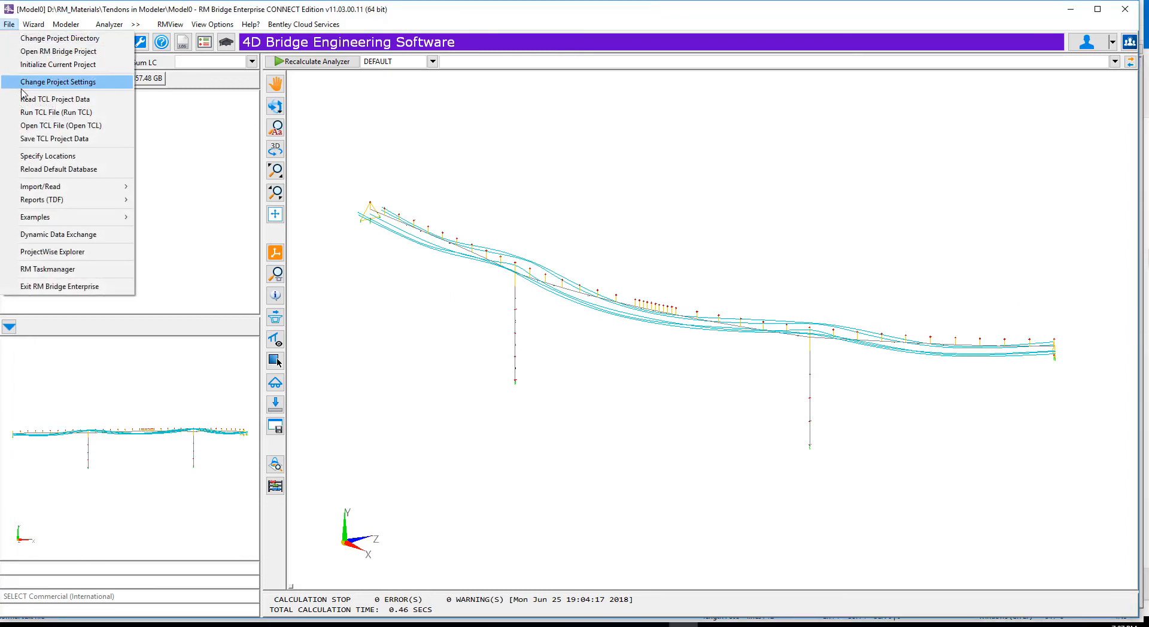
click(36, 97)
click(818, 318)
click(867, 349)
click(1015, 601)
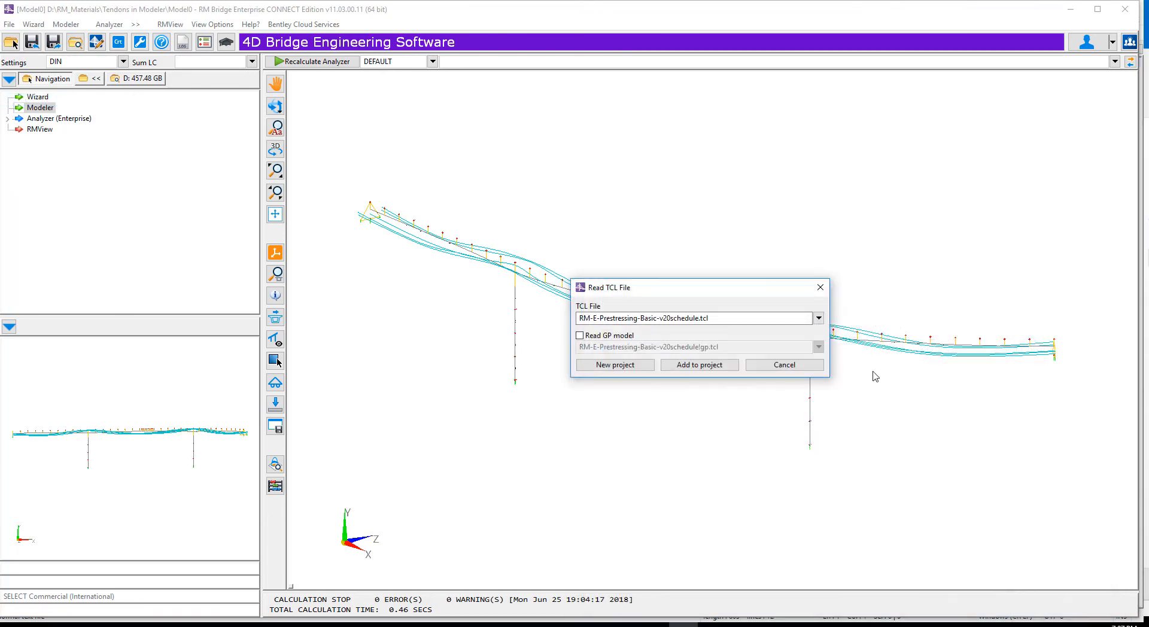
click(694, 371)
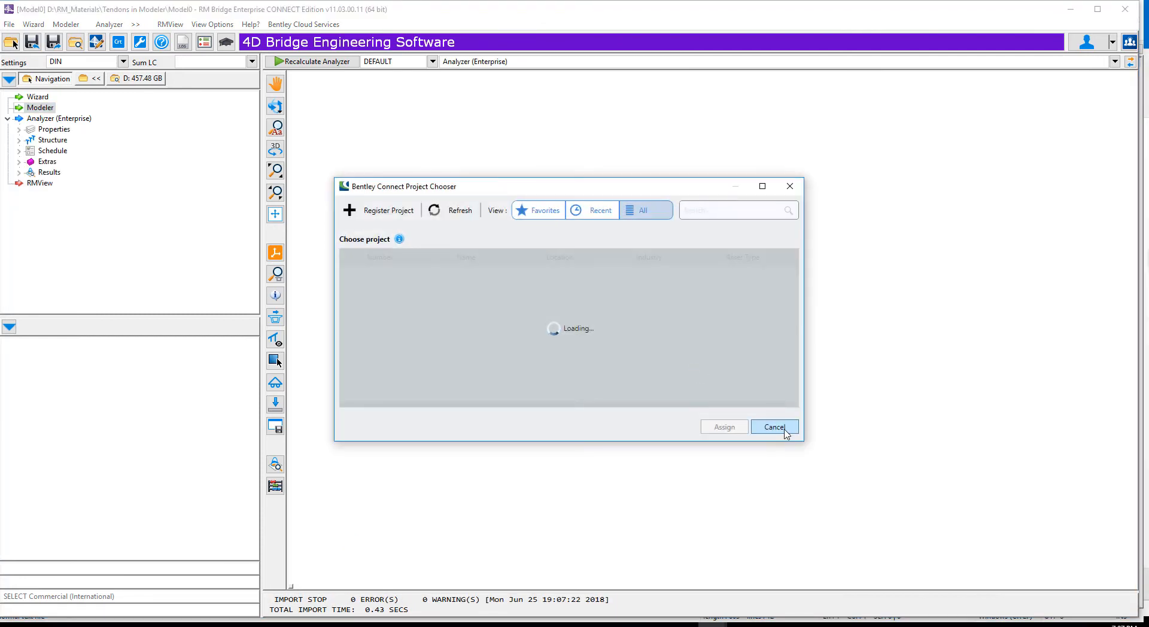
- Skip the Connect project assignment and recalculate the Analyzer with stage calculation, load manager initialization, influence lines, time effects and summation load case STG-SUM
click(784, 431)
click(283, 63)
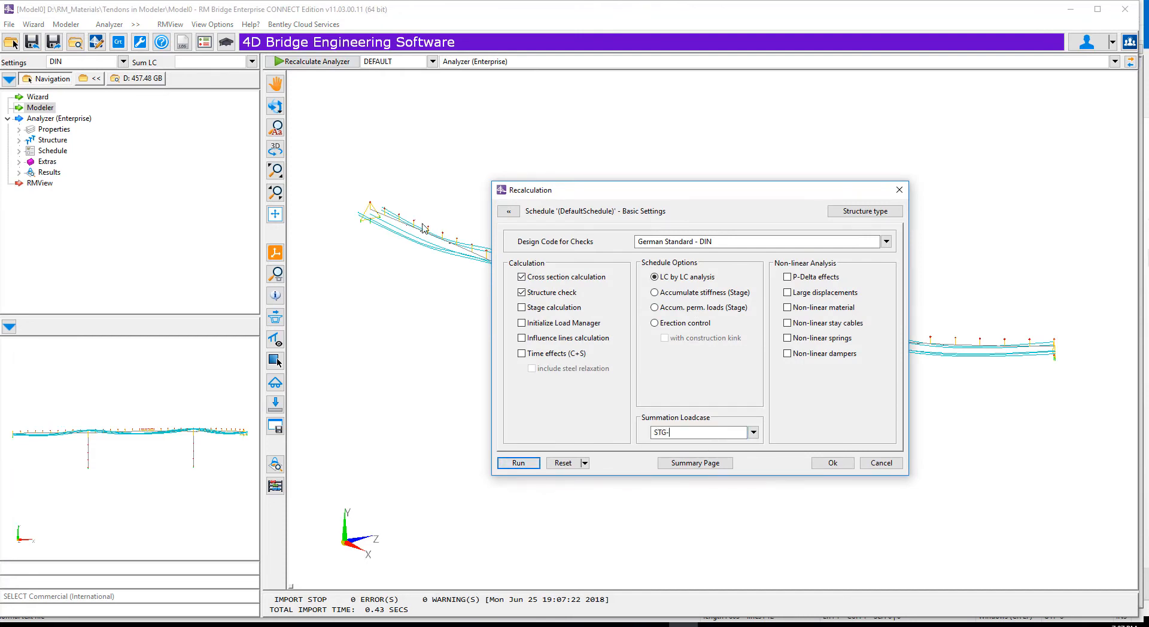
click(523, 308)
click(523, 323)
click(522, 338)
click(522, 354)
click(518, 462)
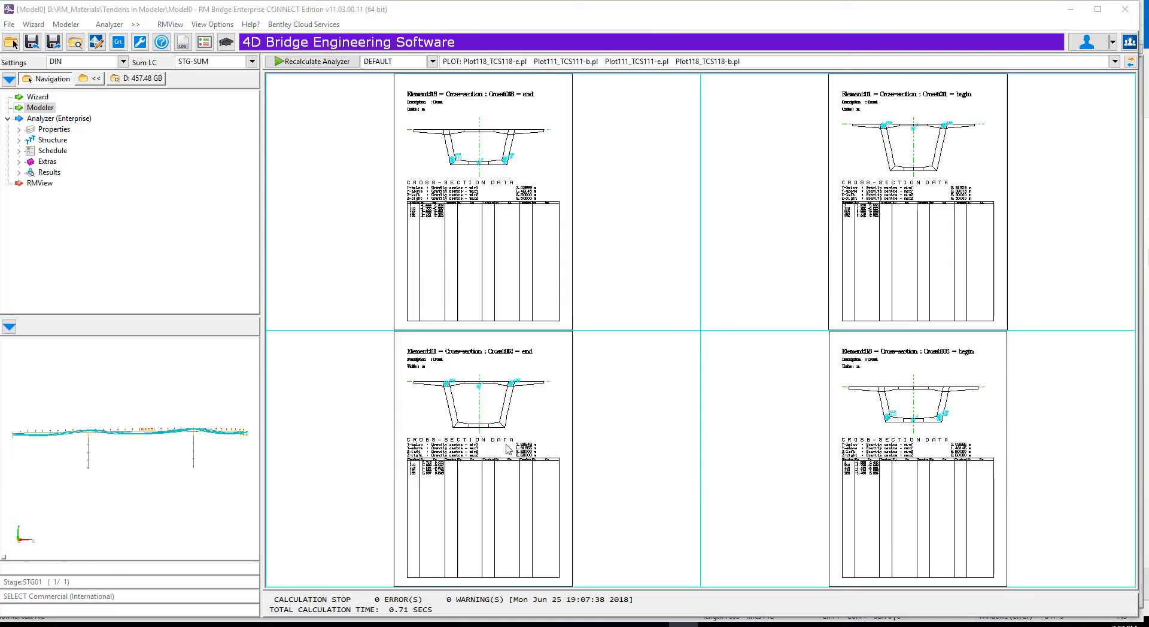
- Open the tendon schematic plot PlotT1.pl from the default schedule's plot directory in the results
click(48, 172)
click(57, 247)
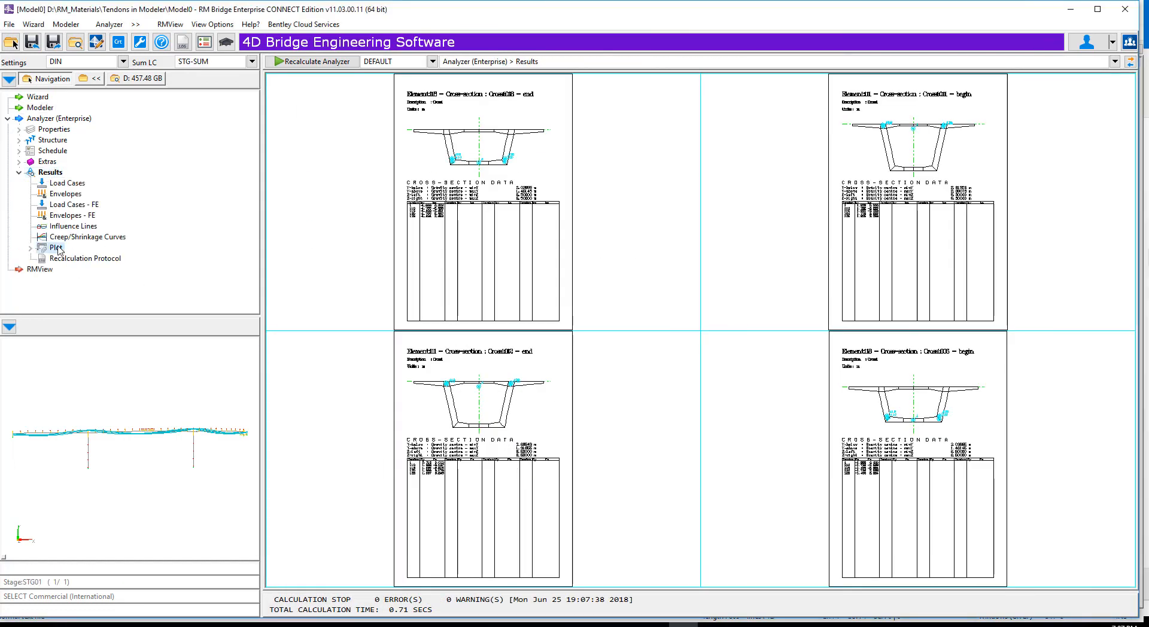
click(66, 258)
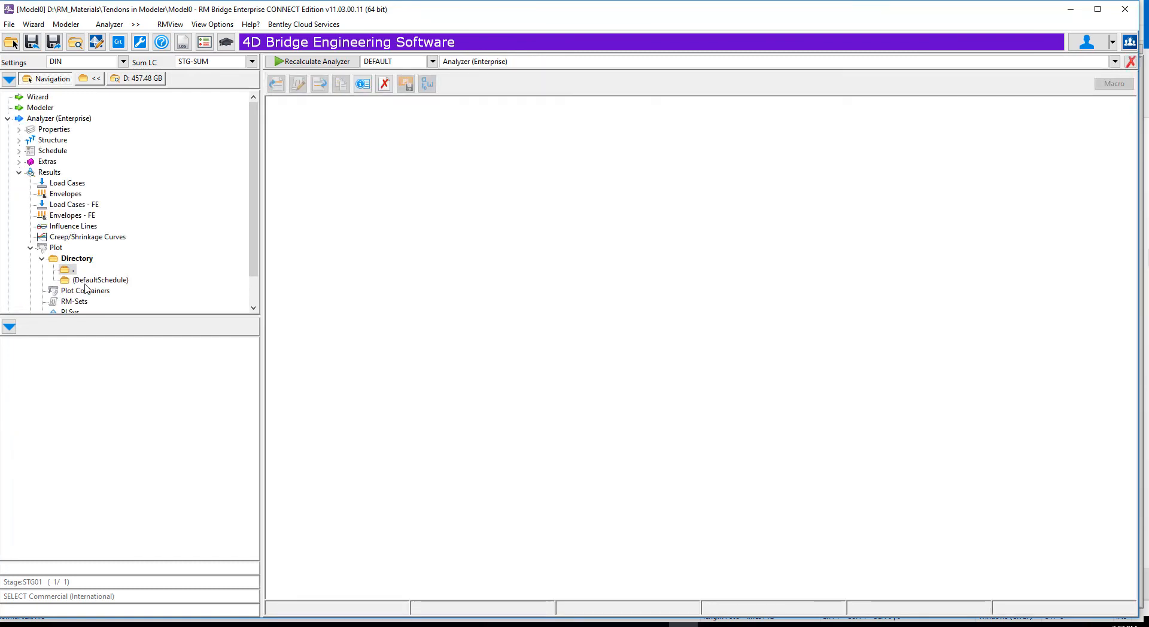
click(86, 285)
click(48, 386)
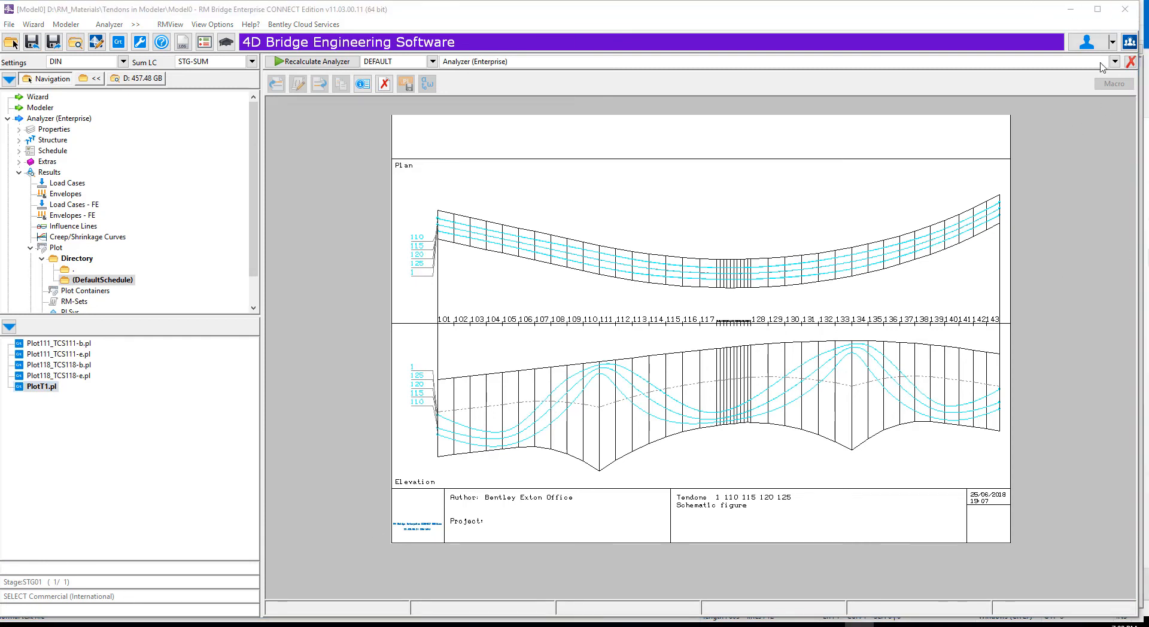
- Close the tendon plot and turn on the drawing of cross sections in the 3D model view
click(1129, 62)
right_click(601, 161)
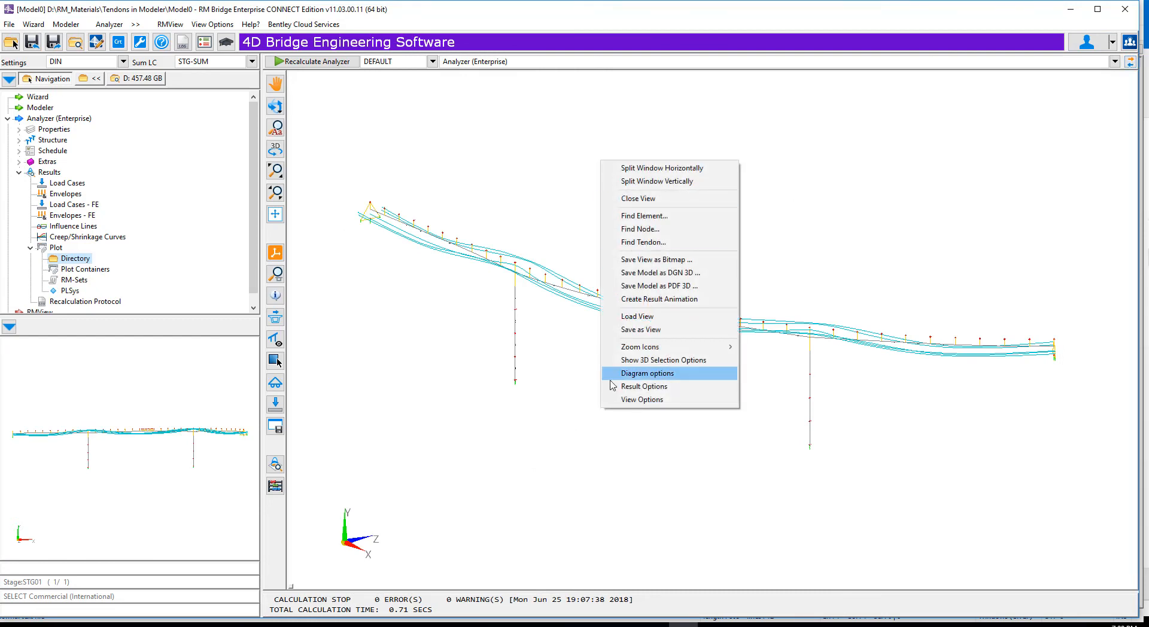
click(641, 399)
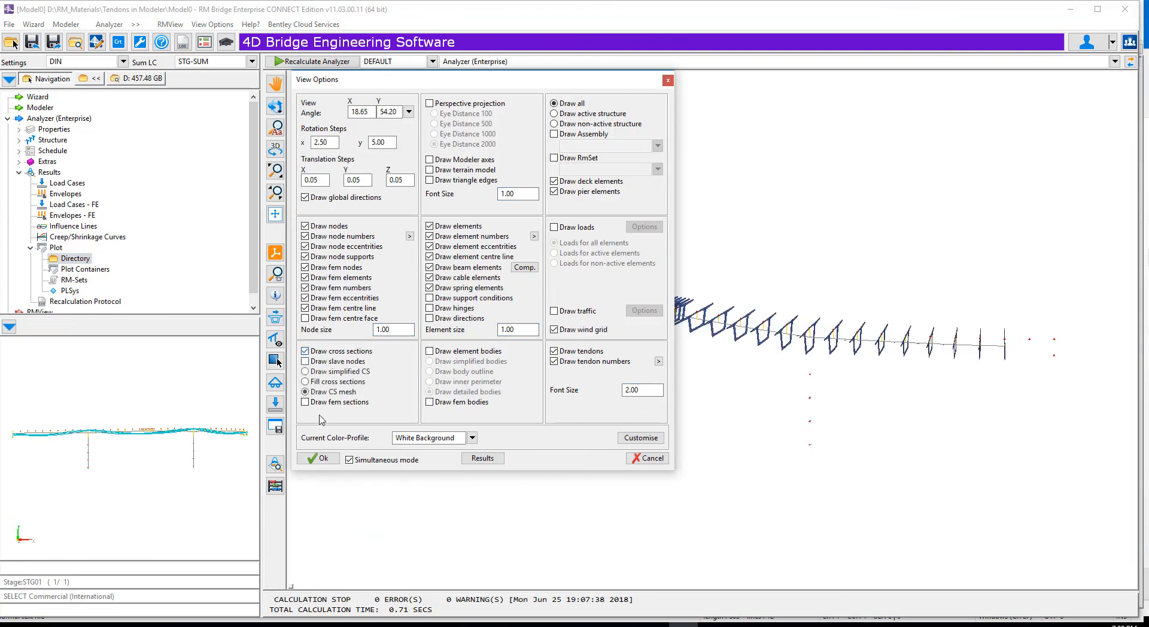
click(312, 460)
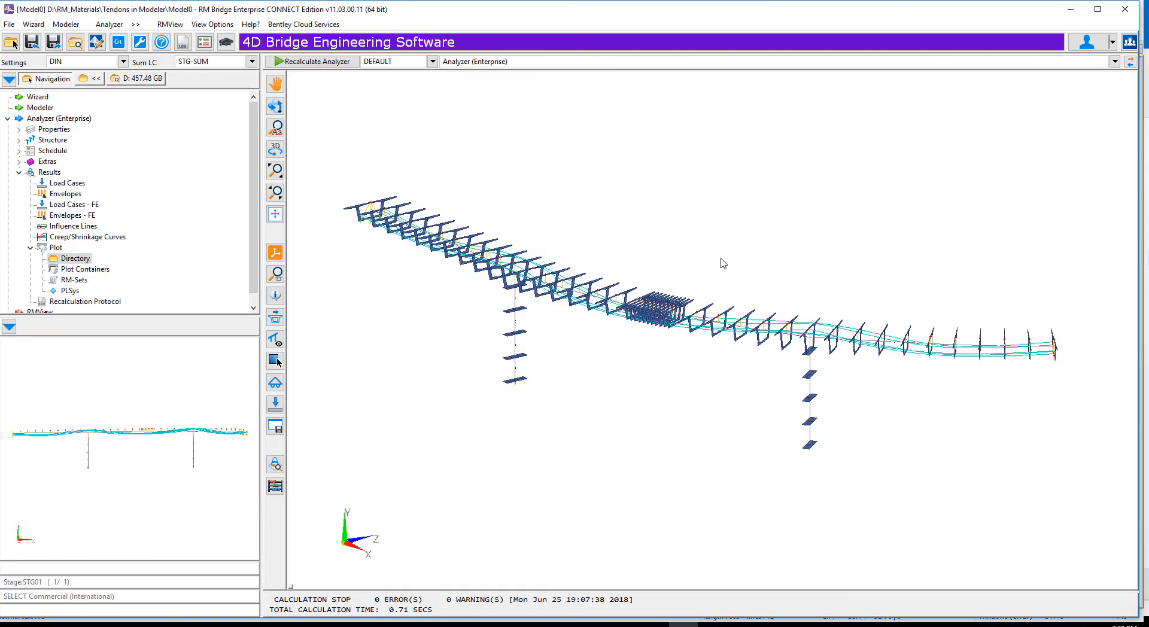